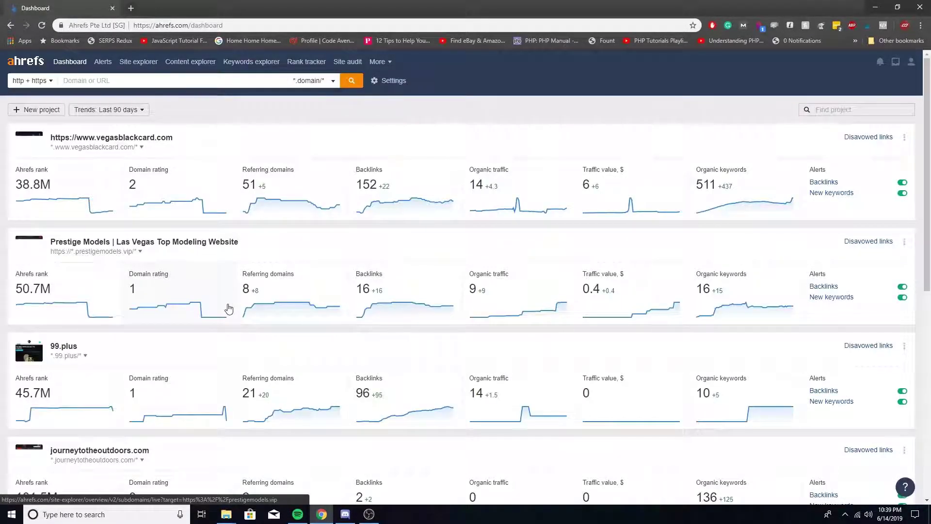
- Switch Ahrefs to Site Explorer, then open a new browser tab on the Google start page
left_click(140, 62)
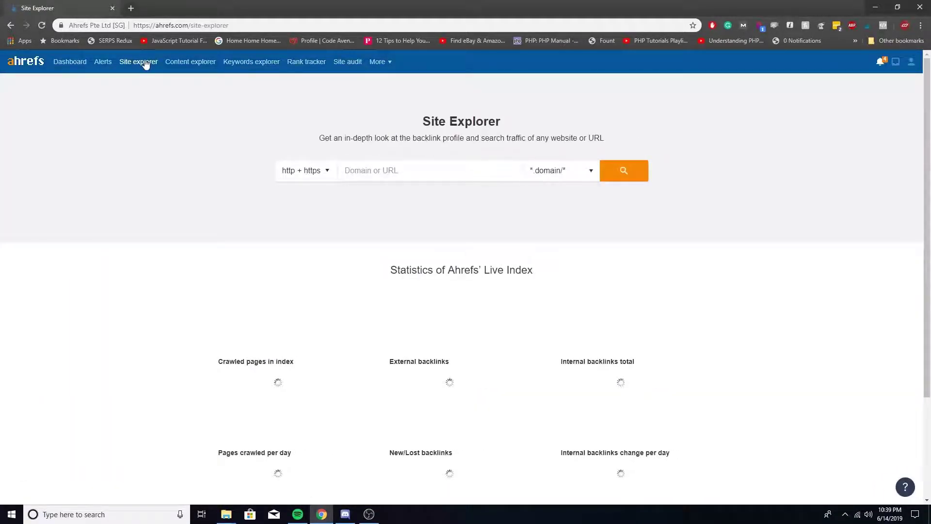
left_click(139, 7)
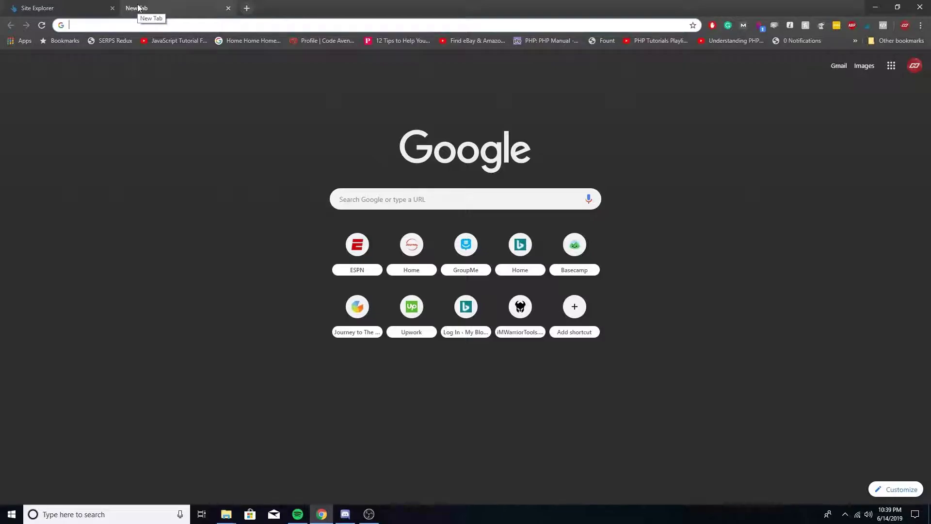
- Search Google for 'how to get instagram followers' and scan the results
type("how to ge")
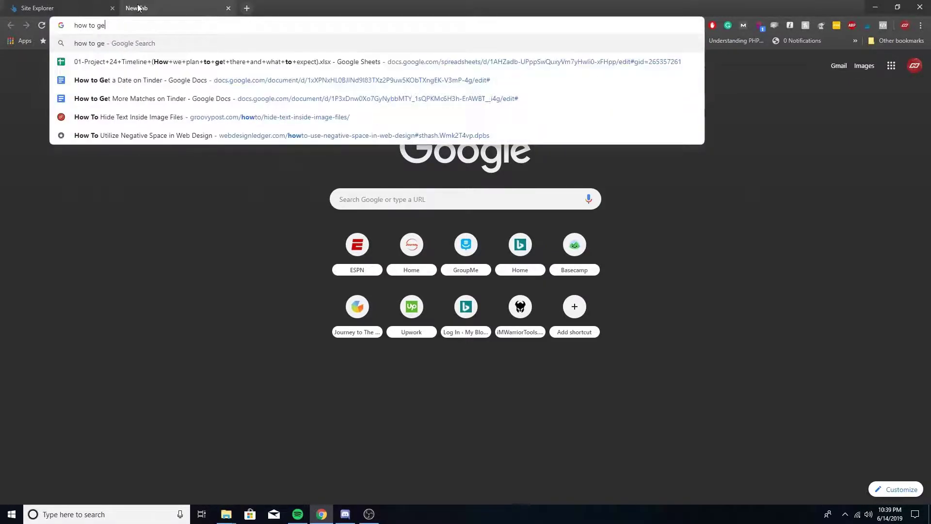
type("t inst")
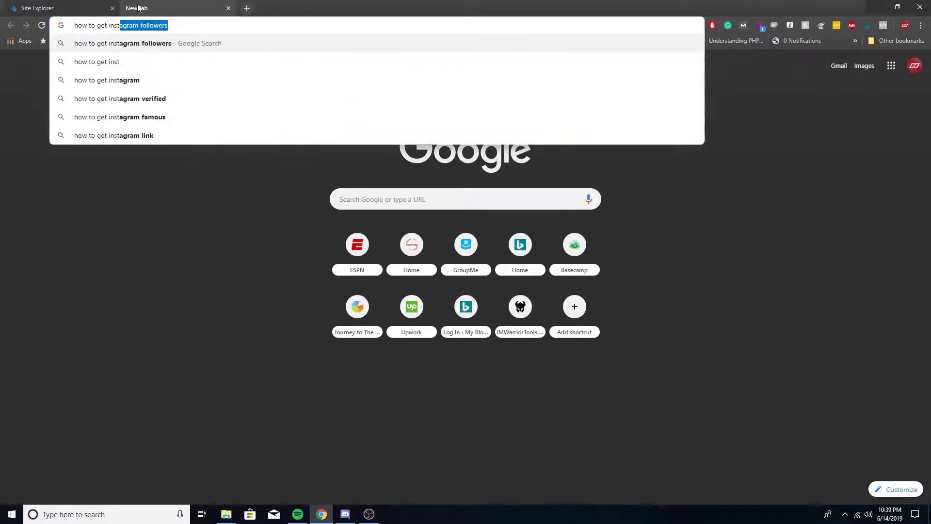
type("a")
key("Return")
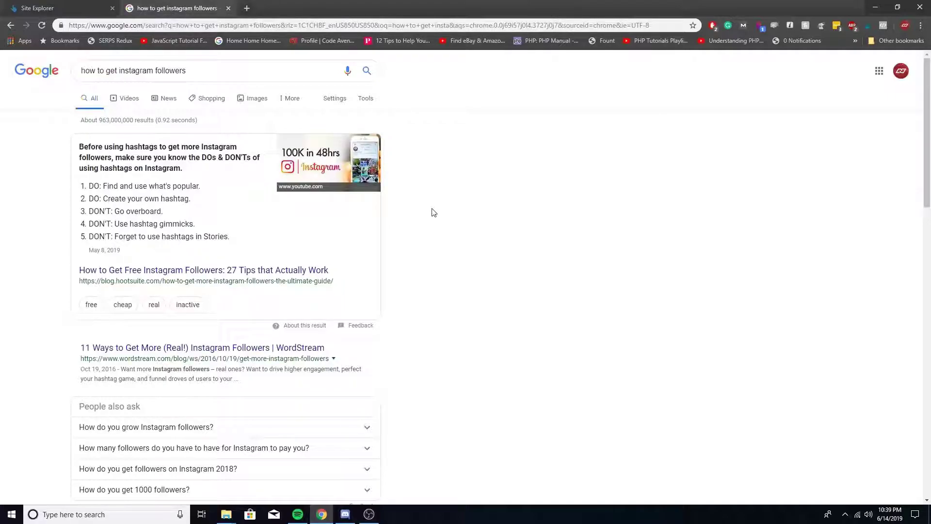
scroll(434, 212, "down", 2)
scroll(434, 212, "down", 3)
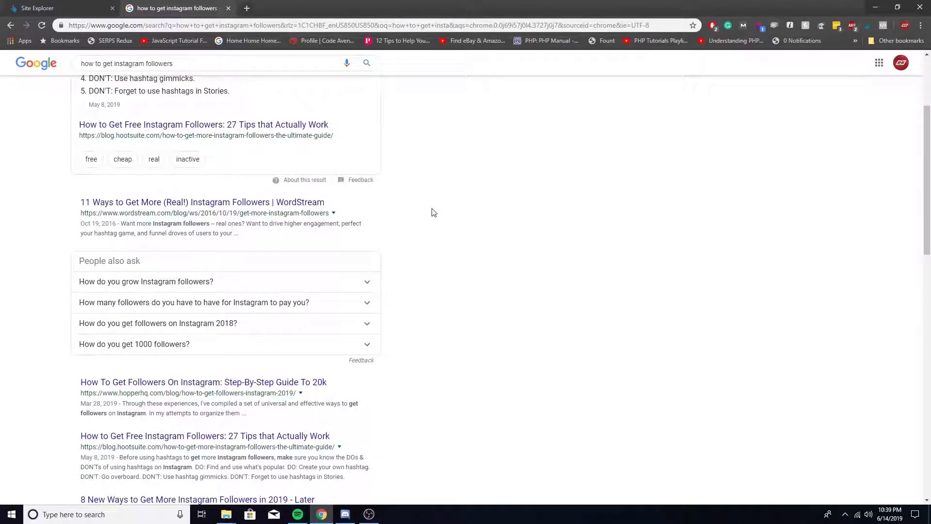
scroll(434, 212, "down", 2)
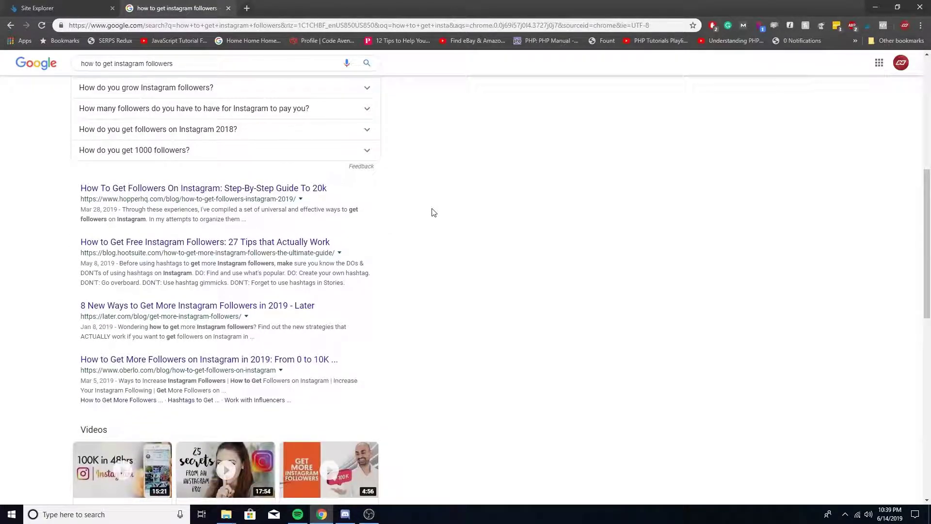
scroll(434, 212, "up", 6)
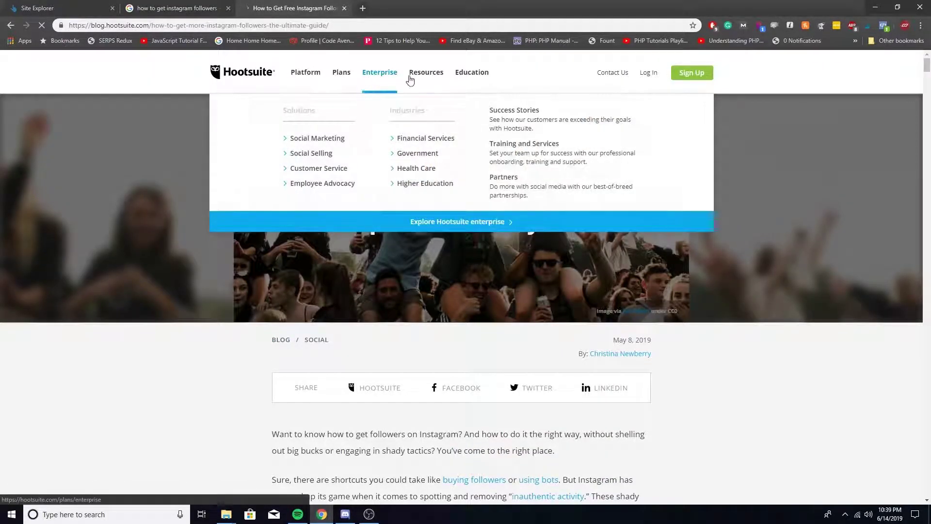
- Back on the search results, open the HopperHQ article in a new tab
mouse_move(424, 80)
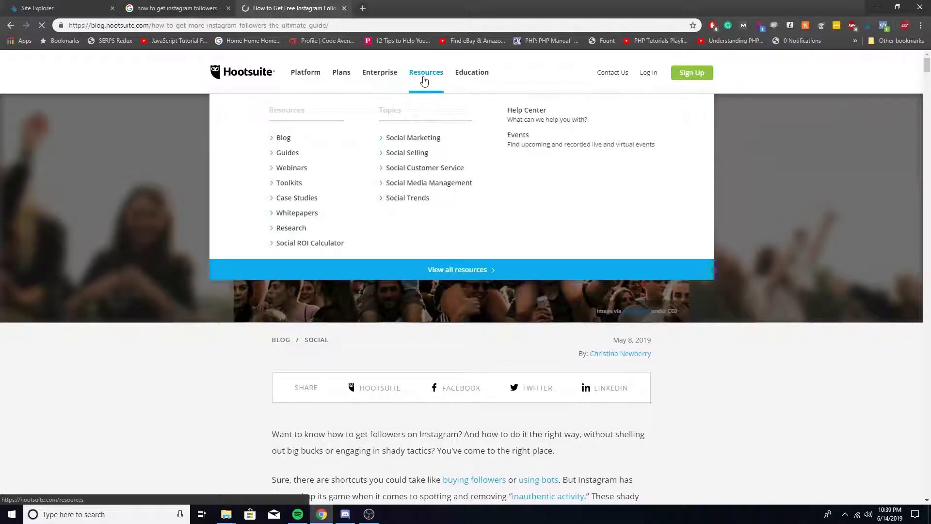
left_click(198, 6)
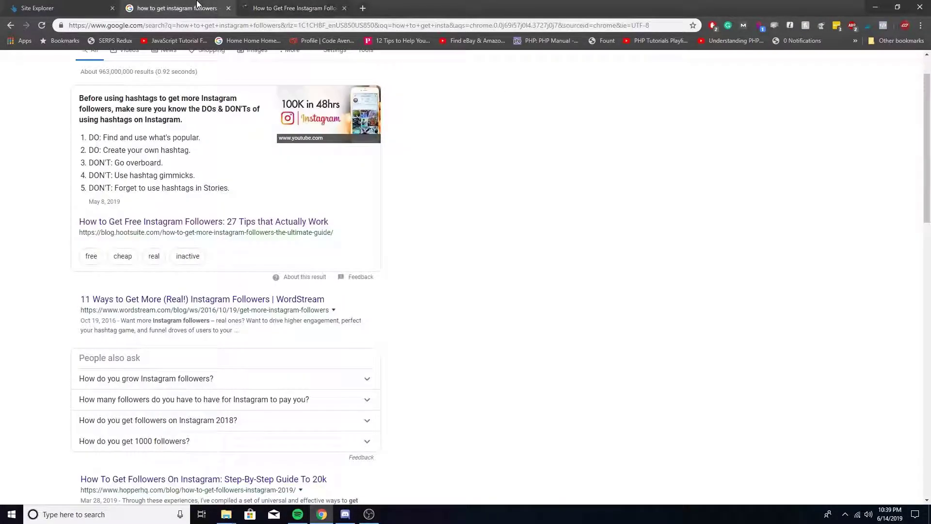
scroll(470, 326, "down", 1)
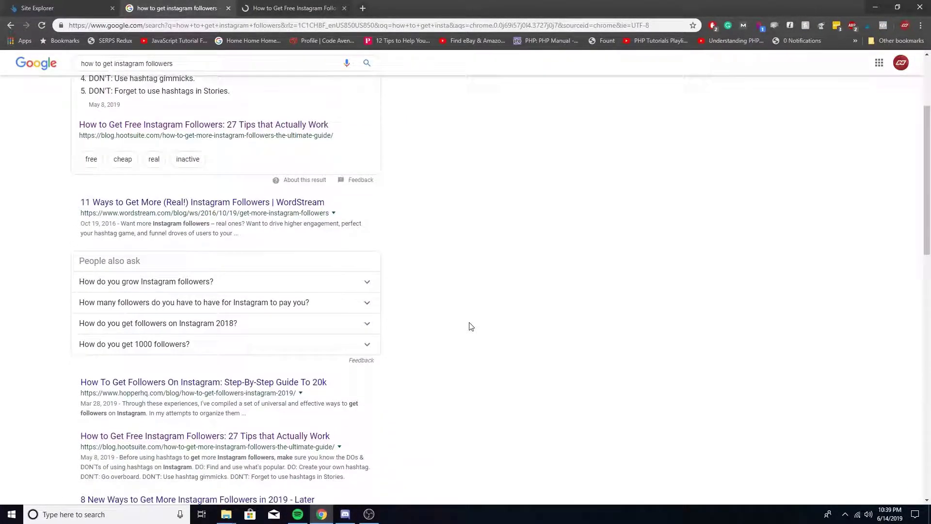
scroll(438, 337, "down", 1)
right_click(155, 333)
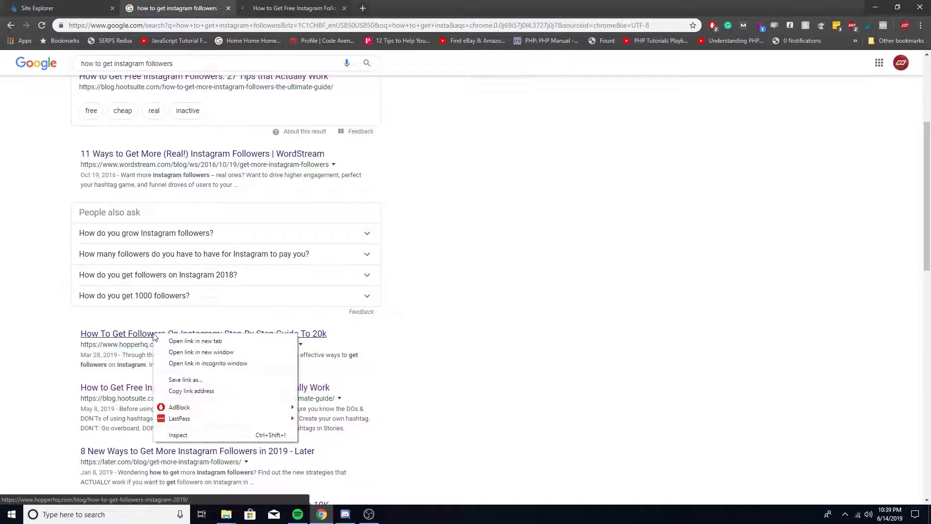
left_click(194, 340)
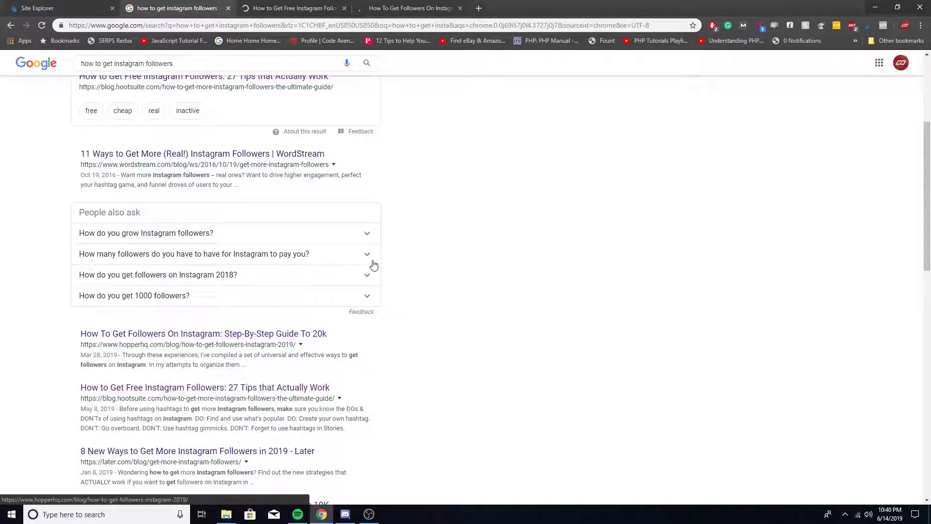
scroll(374, 267, "down", 2)
scroll(374, 267, "down", 2)
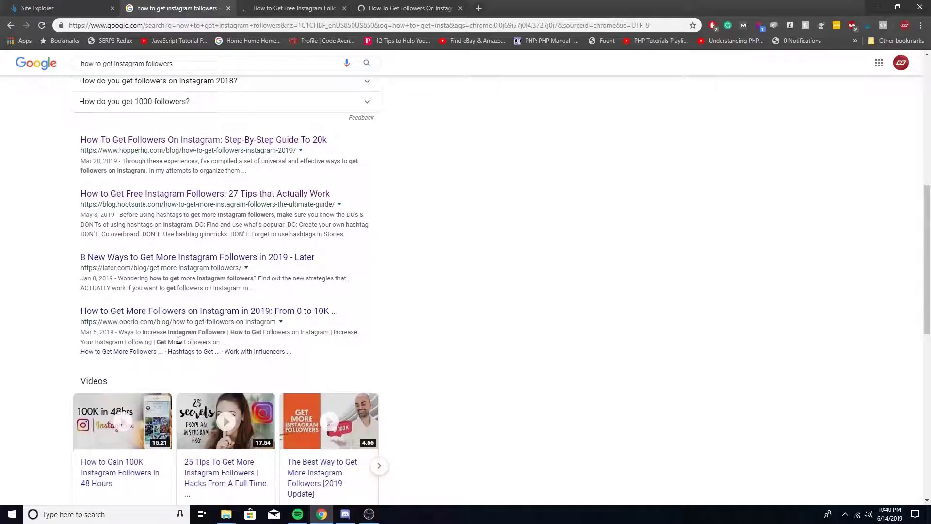
scroll(166, 322, "down", 1)
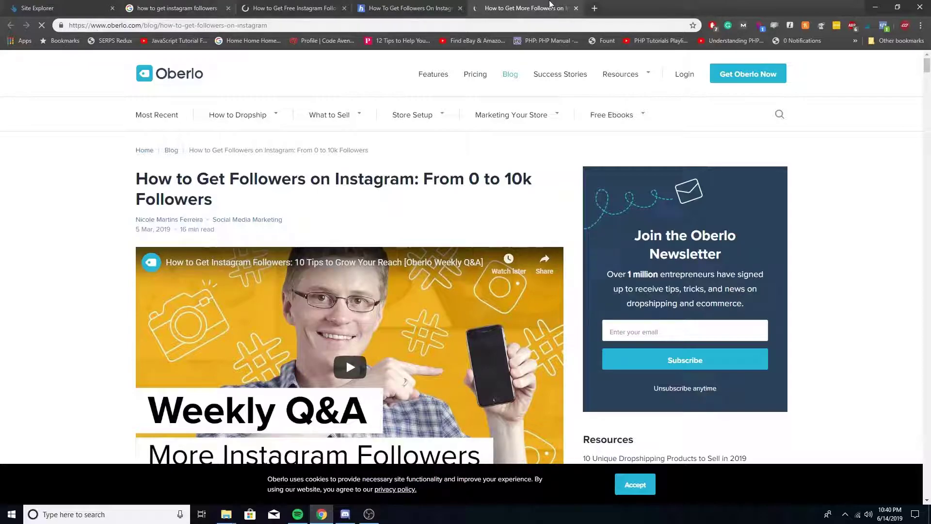
- Copy hootsuite.com from the Hootsuite article's address and analyse it in Site Explorer
left_click(56, 6)
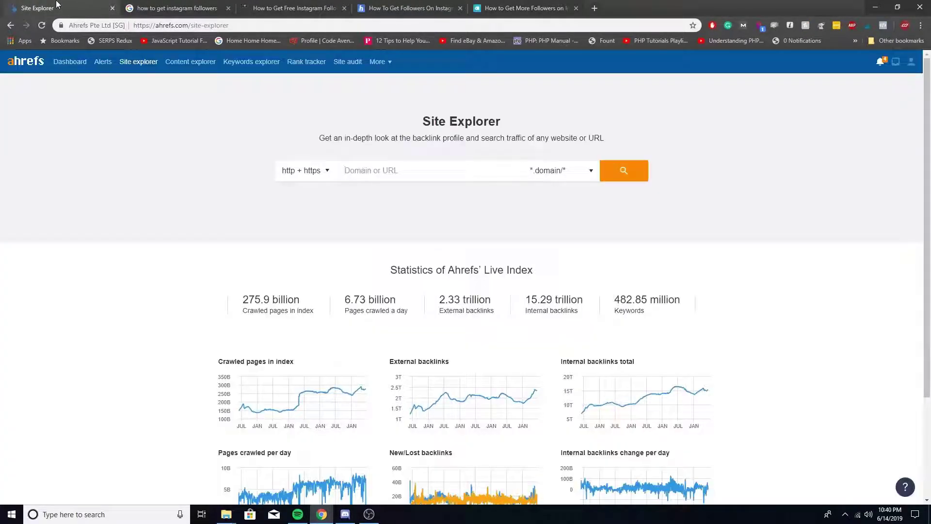
left_click_drag(57, 6, 174, 7)
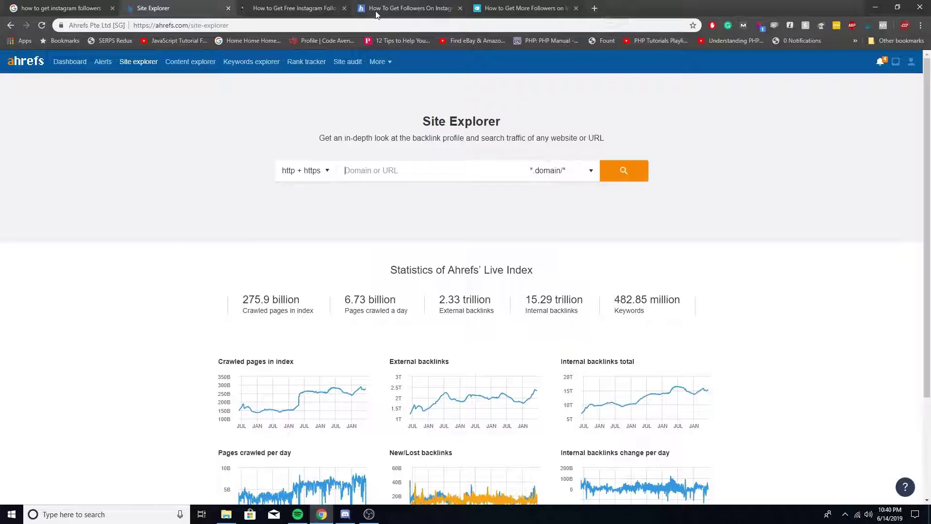
left_click(314, 5)
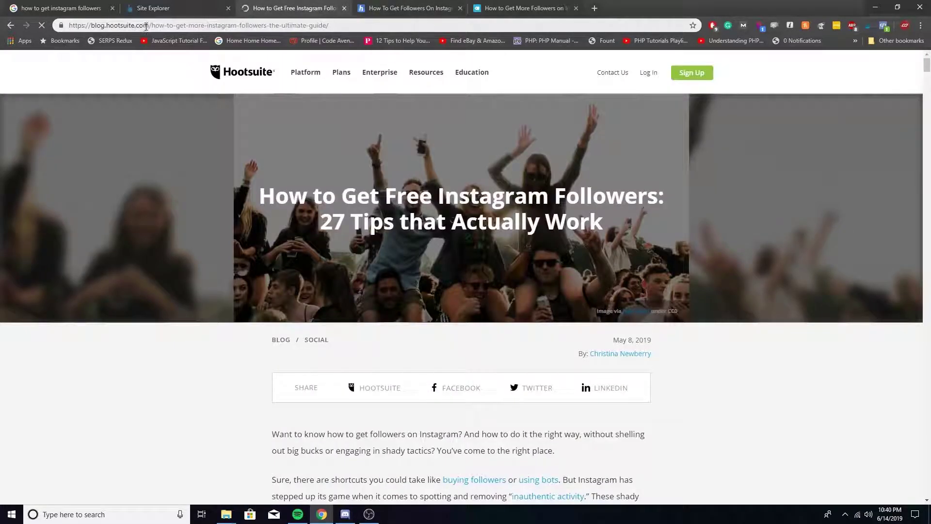
double_click(108, 25)
key("ctrl+c")
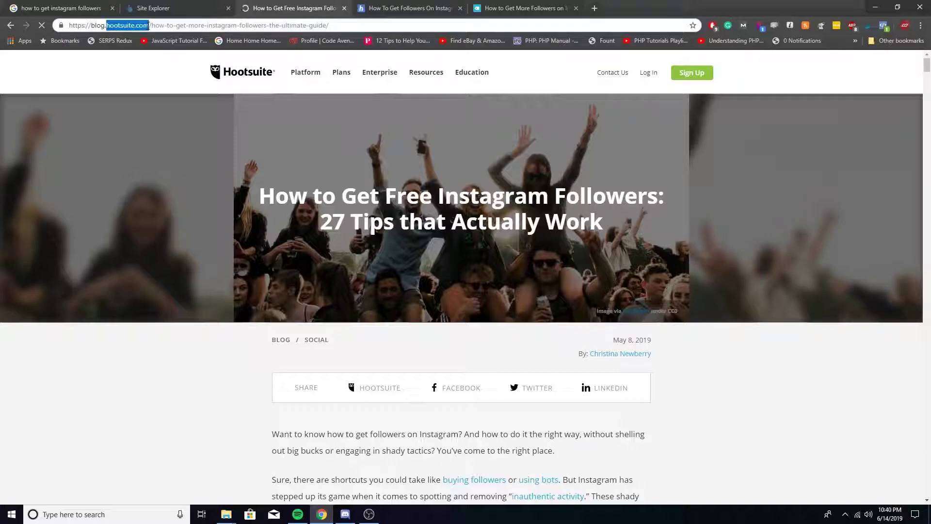
left_click(194, 7)
key("ctrl+v")
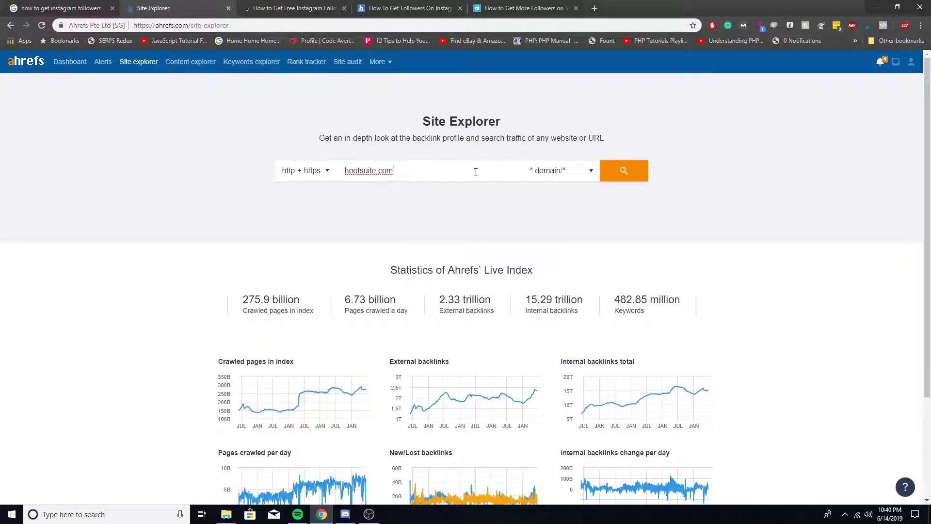
left_click(624, 172)
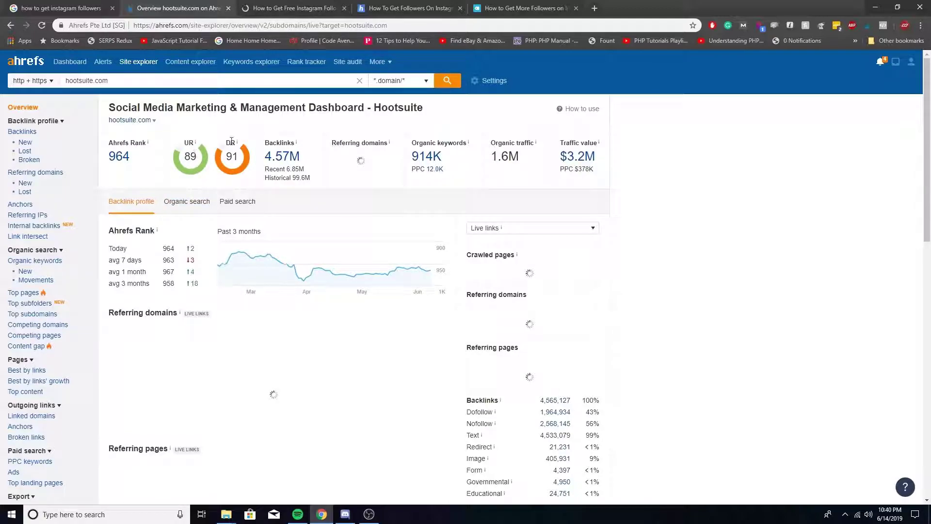
double_click(233, 157)
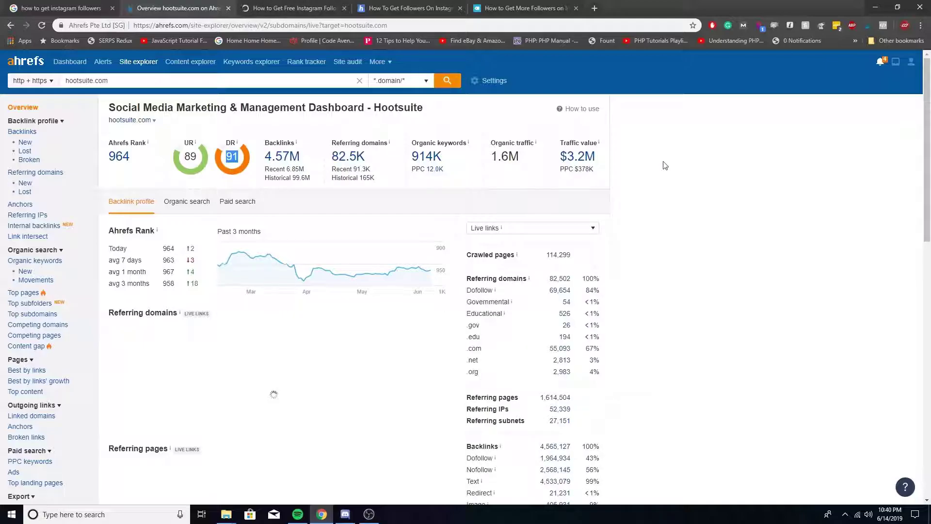
double_click(506, 156)
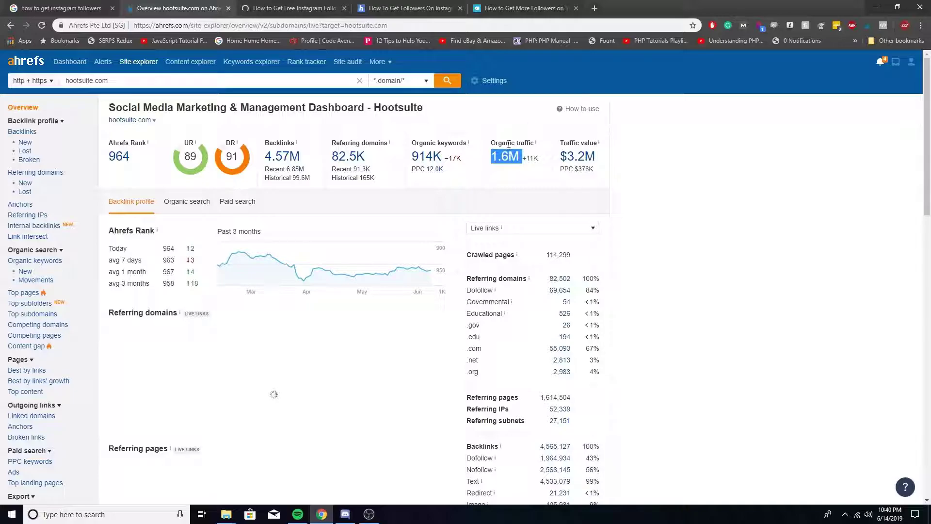
left_click(510, 162)
left_click_drag(495, 156, 518, 156)
left_click(517, 156)
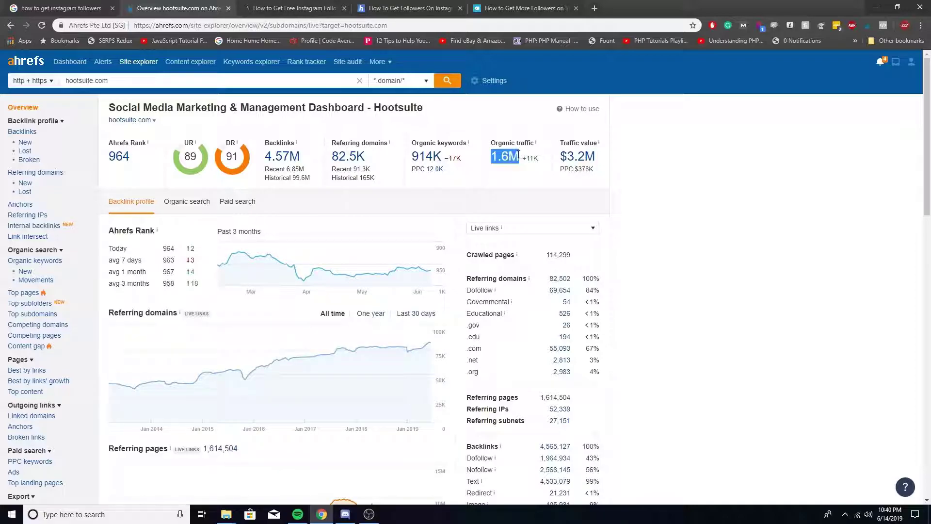
left_click(509, 154)
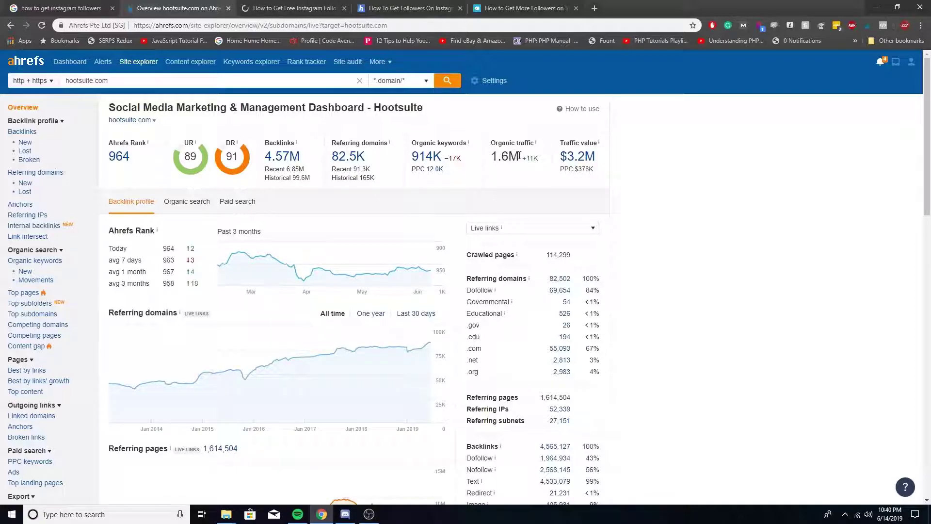
left_click_drag(519, 155, 494, 156)
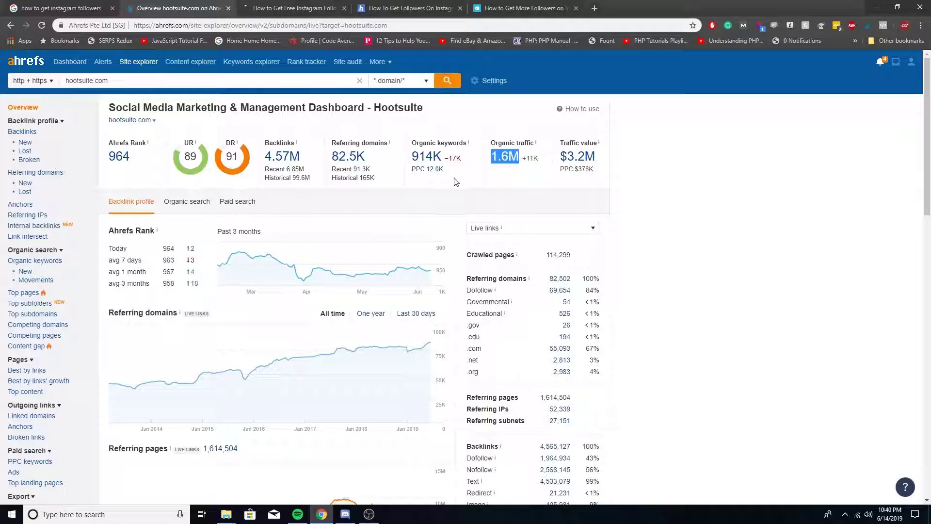
left_click(47, 262)
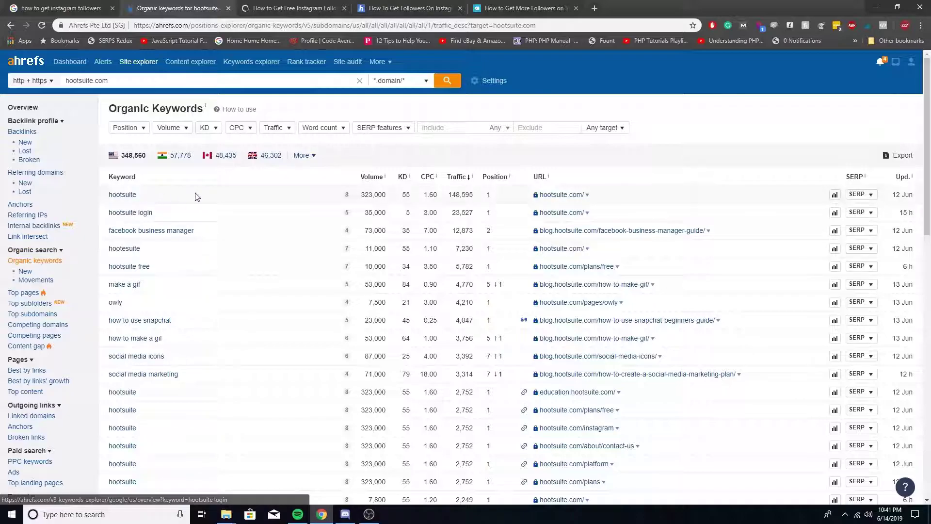
scroll(131, 206, "down", 1)
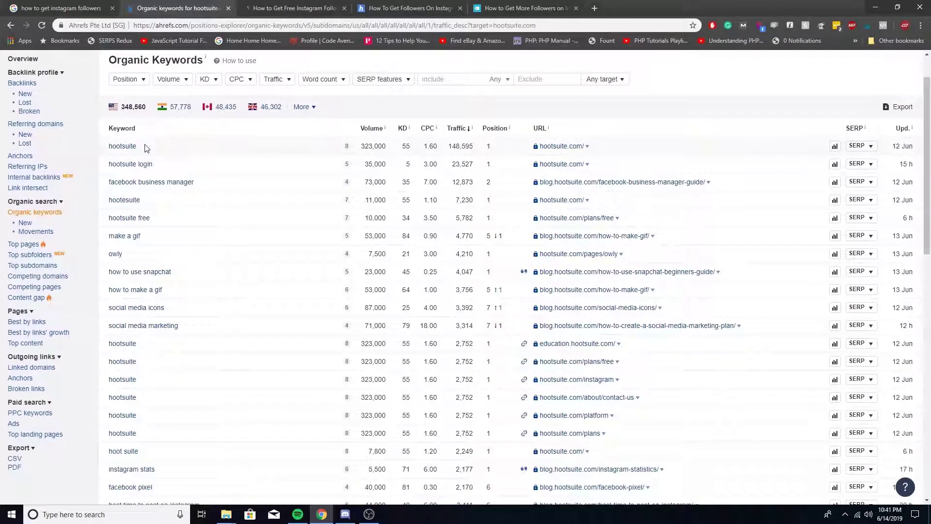
double_click(145, 148)
triple_click(176, 170)
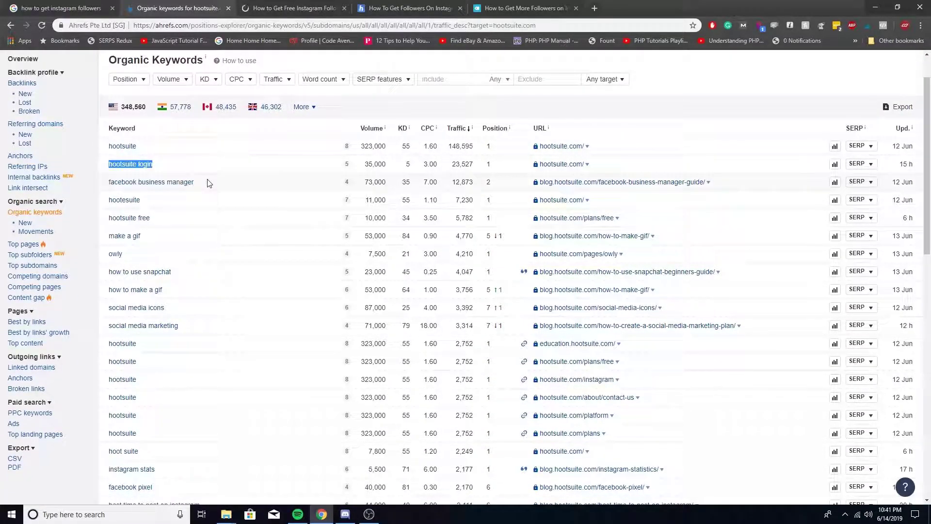
left_click_drag(209, 183, 108, 183)
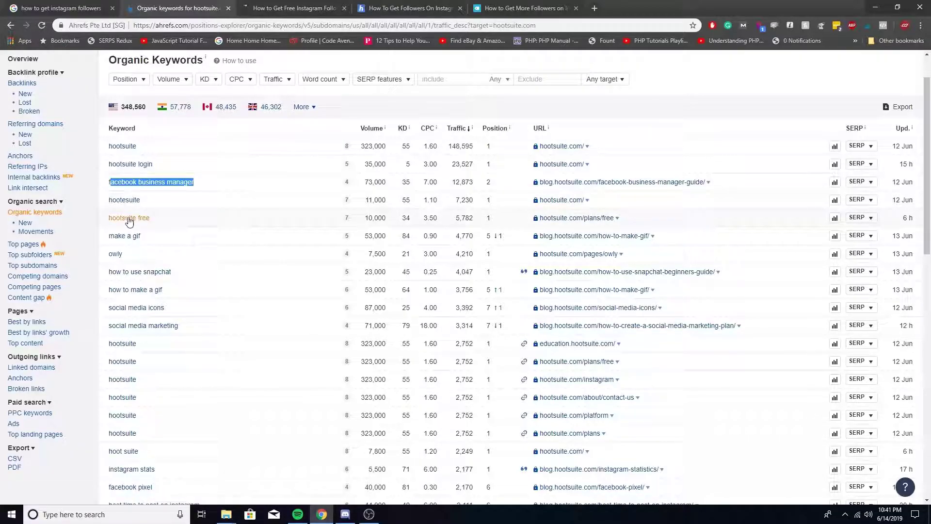
scroll(130, 221, "down", 5)
scroll(133, 219, "up", 3)
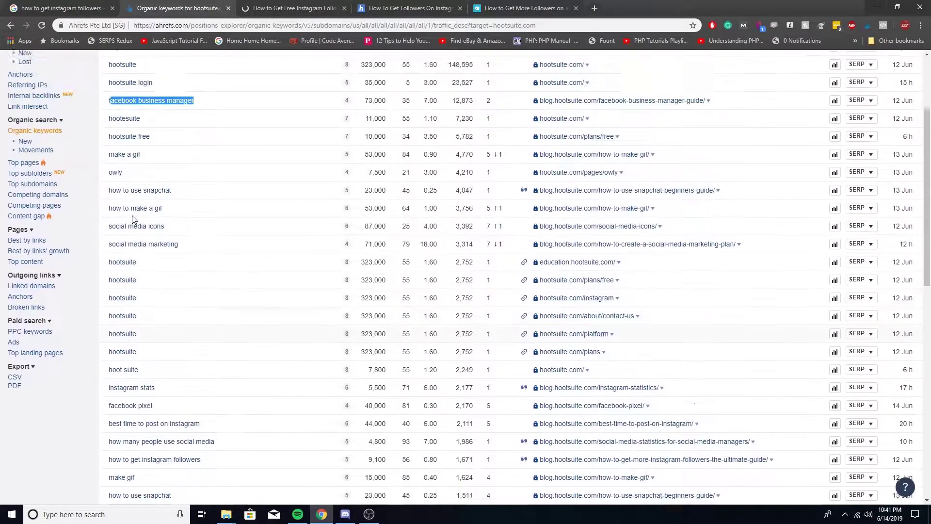
scroll(133, 219, "up", 3)
scroll(343, 217, "down", 7)
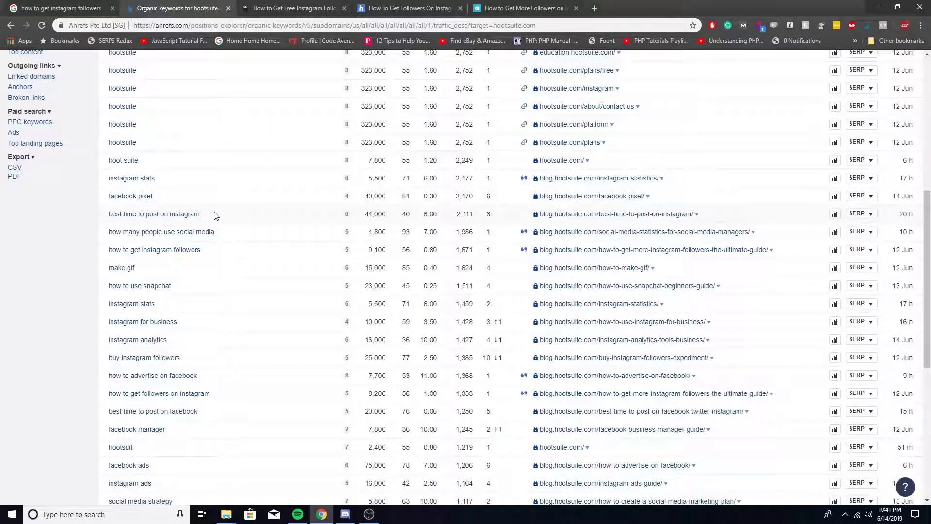
scroll(215, 215, "up", 6)
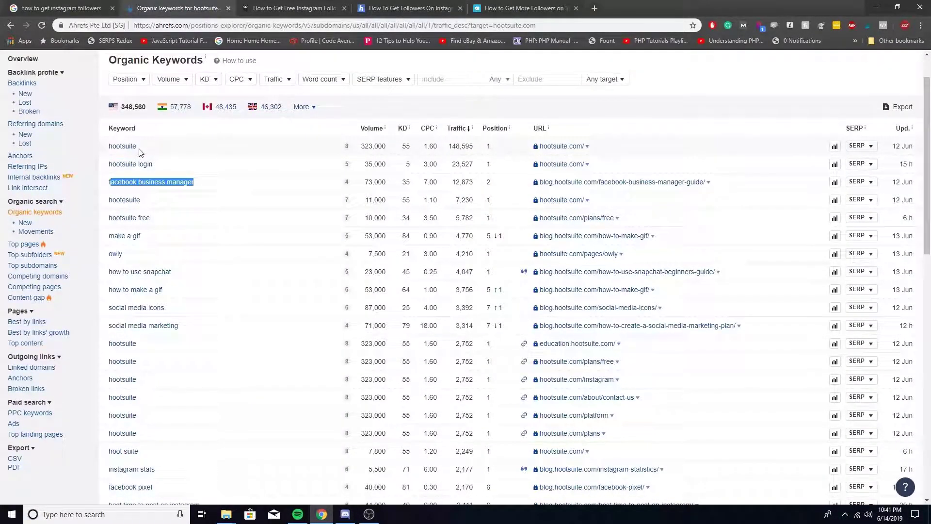
left_click_drag(138, 148, 115, 148)
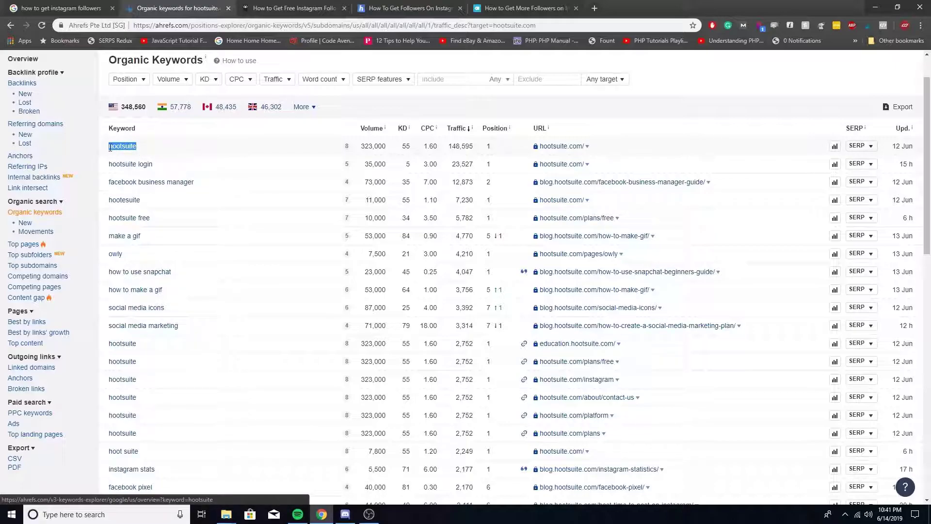
left_click(100, 151)
scroll(442, 155, "up", 1)
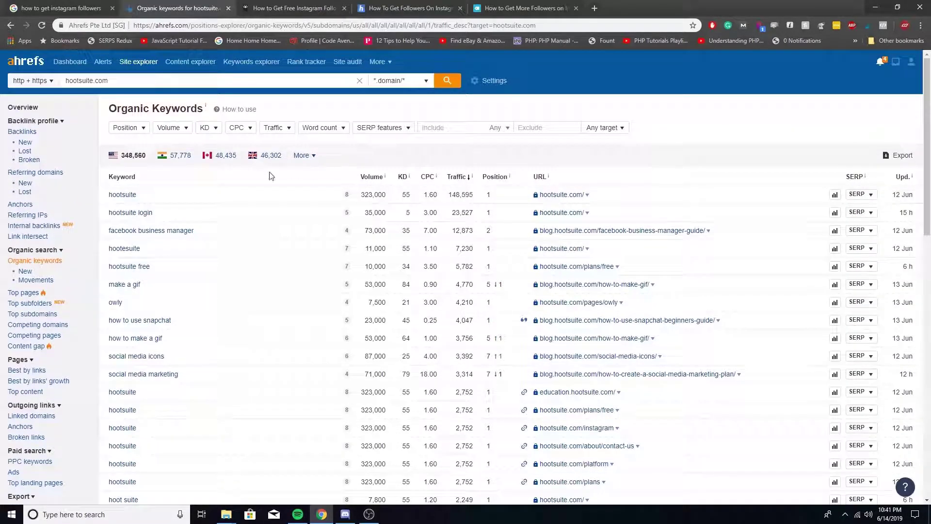
left_click_drag(151, 196, 110, 196)
key("ctrl+c")
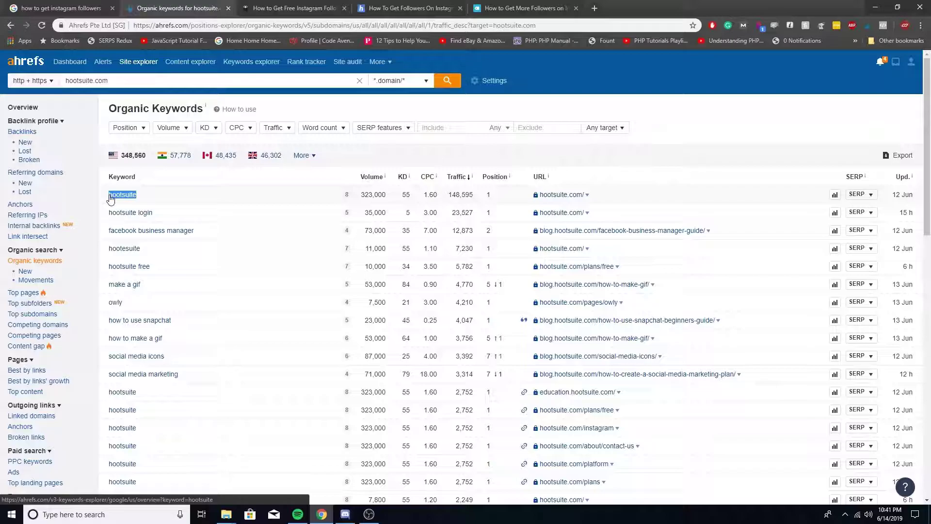
- Exclude 'hootsuite' from the keyword list, then clear the word again
left_click(492, 128)
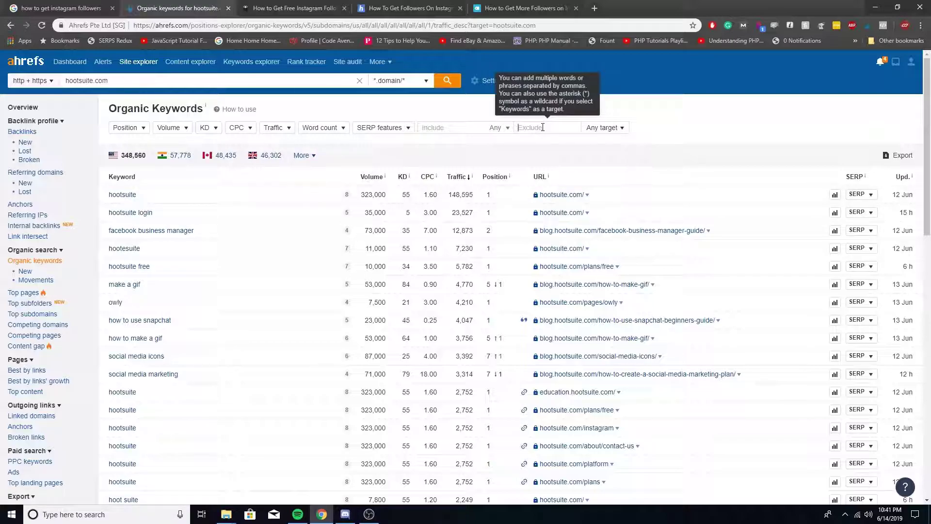
key("ctrl+v")
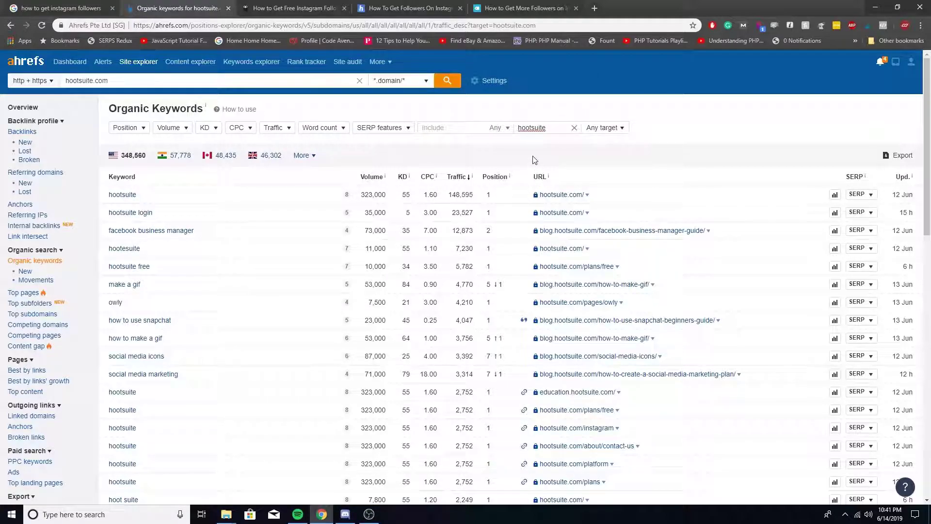
key("Return")
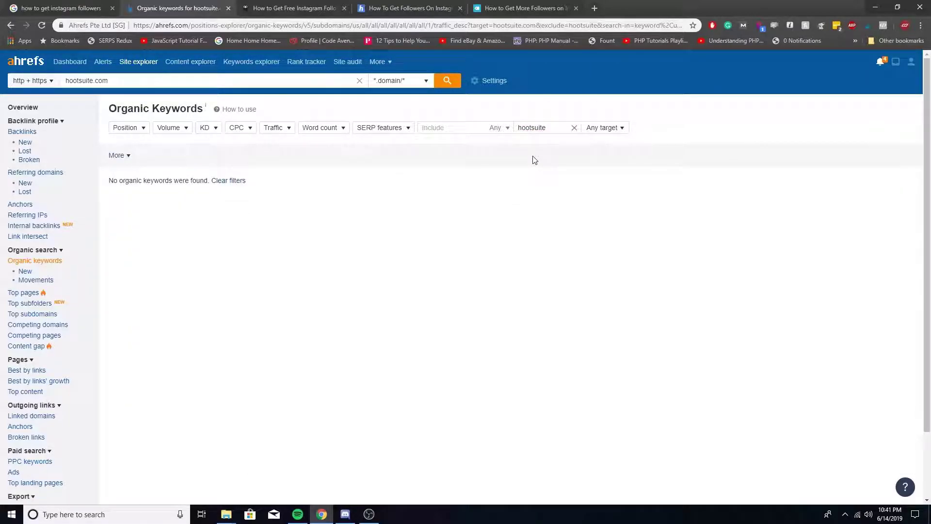
double_click(541, 128)
key("ctrl+c")
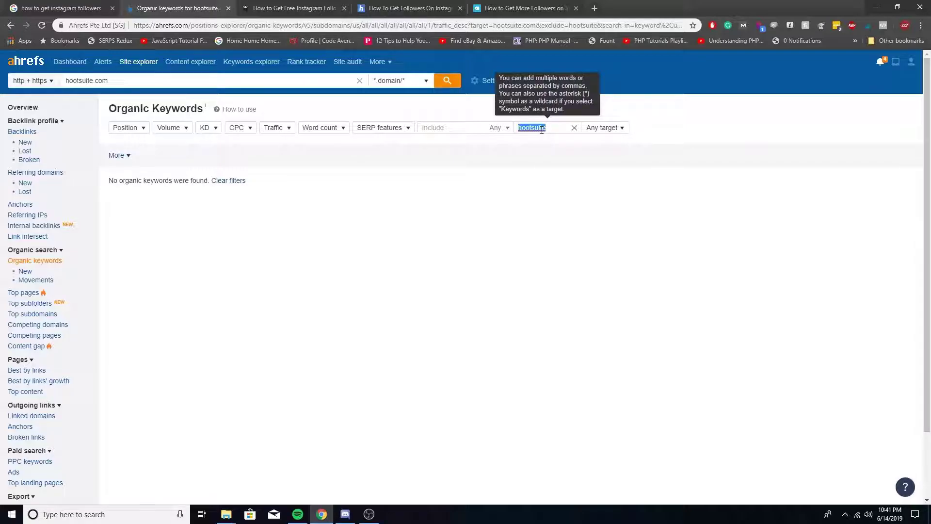
key("BackSpace")
- Set the exclude filter to match Keywords only and re-enter 'hootsuite'
left_click(612, 128)
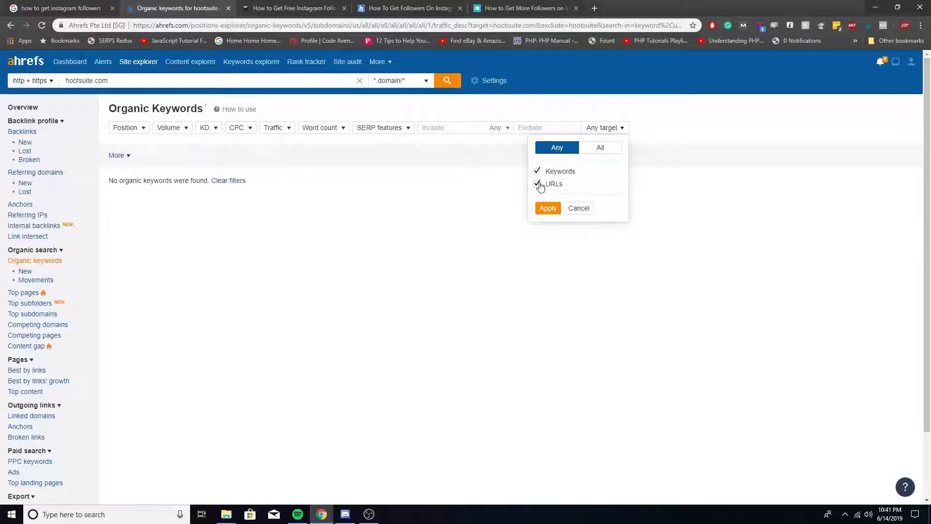
left_click(554, 212)
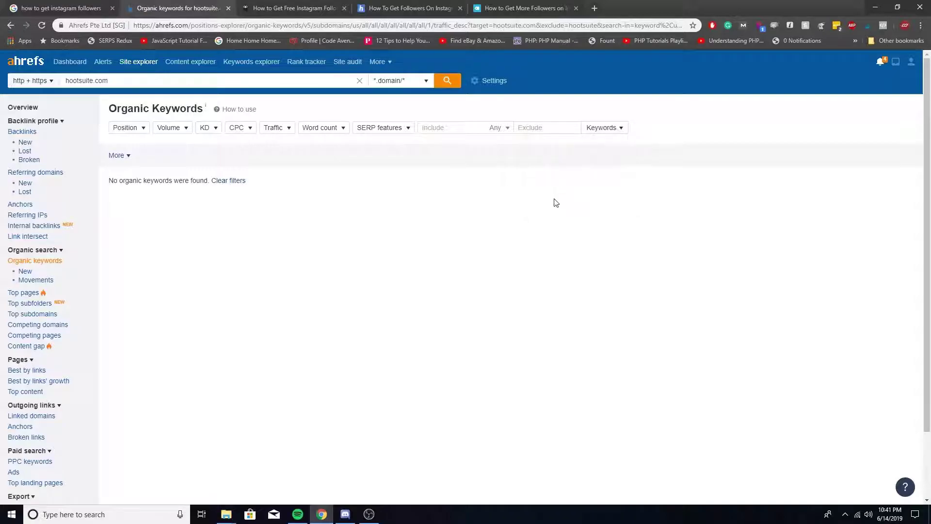
left_click(544, 132)
key("ctrl+v")
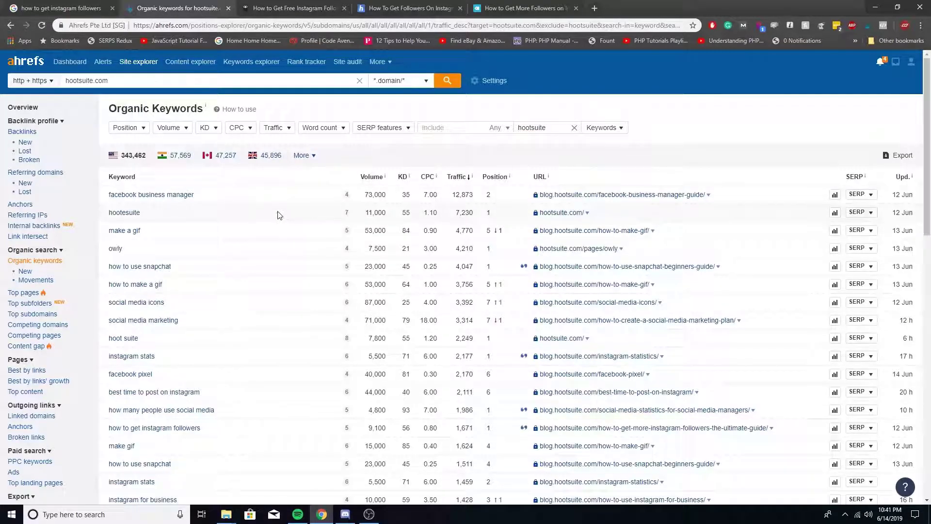
- Review the 343,462 filtered US keywords for hootsuite.com
scroll(272, 213, "down", 14)
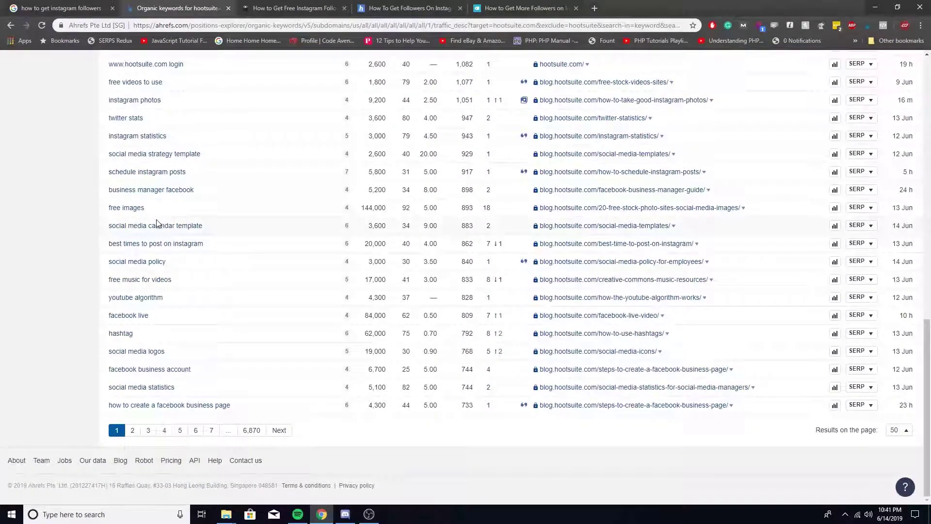
scroll(157, 223, "up", 15)
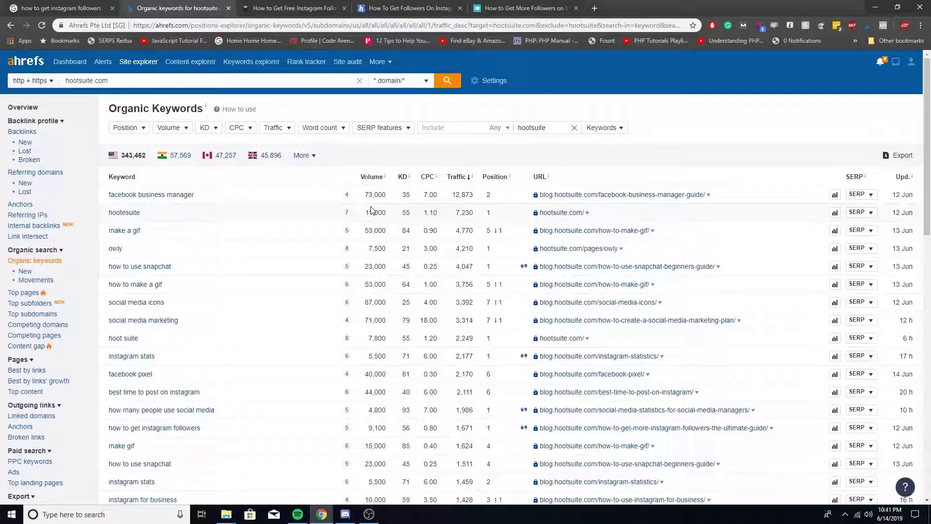
scroll(424, 237, "down", 3)
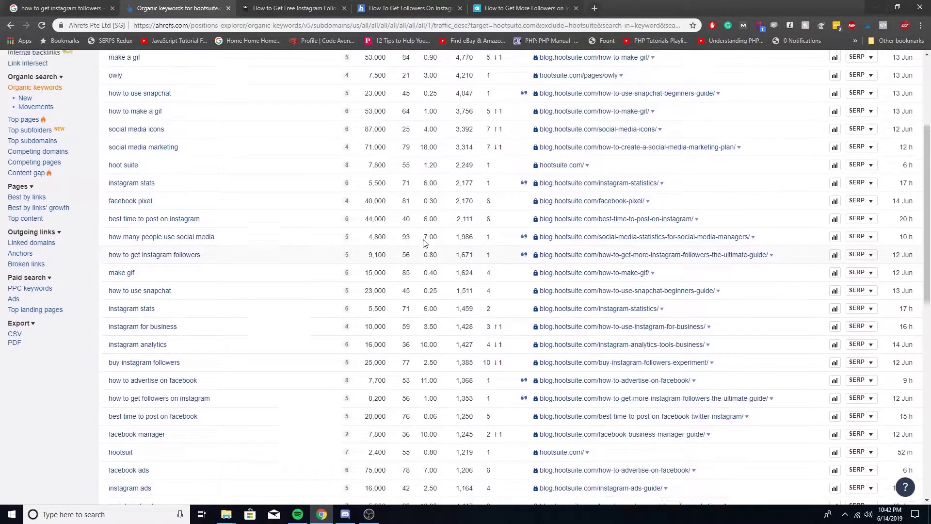
scroll(419, 223, "up", 3)
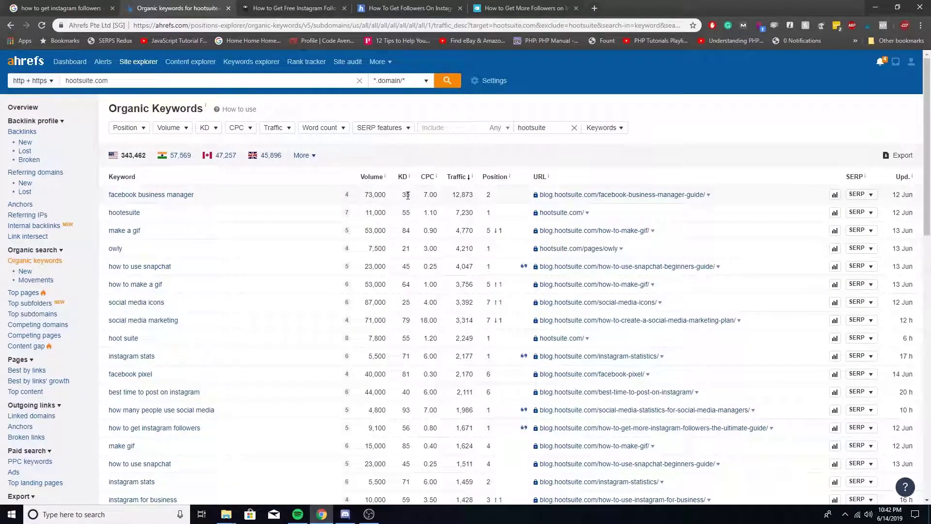
scroll(406, 195, "down", 1)
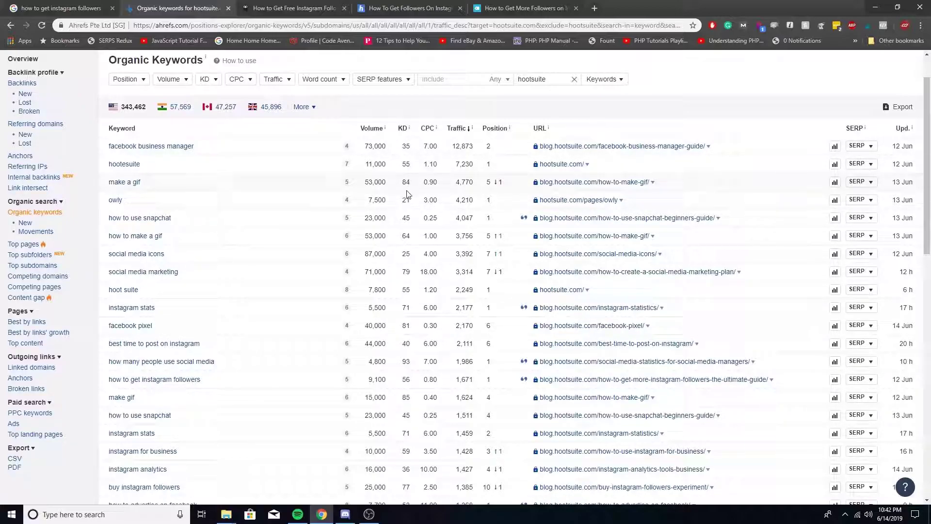
scroll(407, 199, "down", 3)
scroll(409, 220, "down", 10)
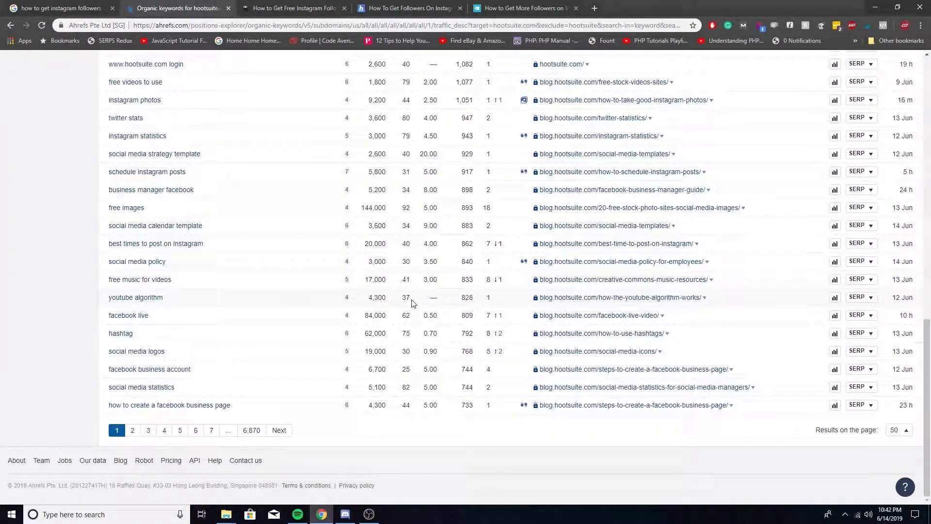
scroll(409, 301, "up", 20)
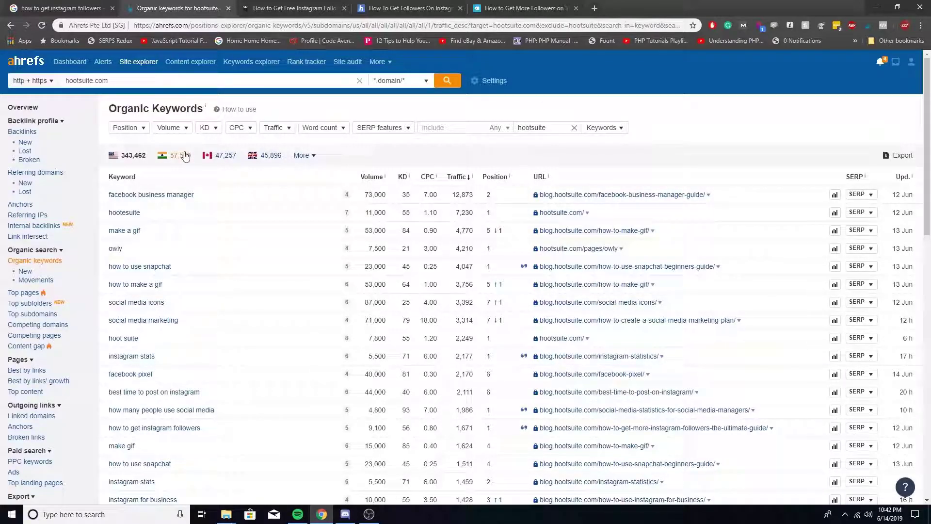
left_click(207, 128)
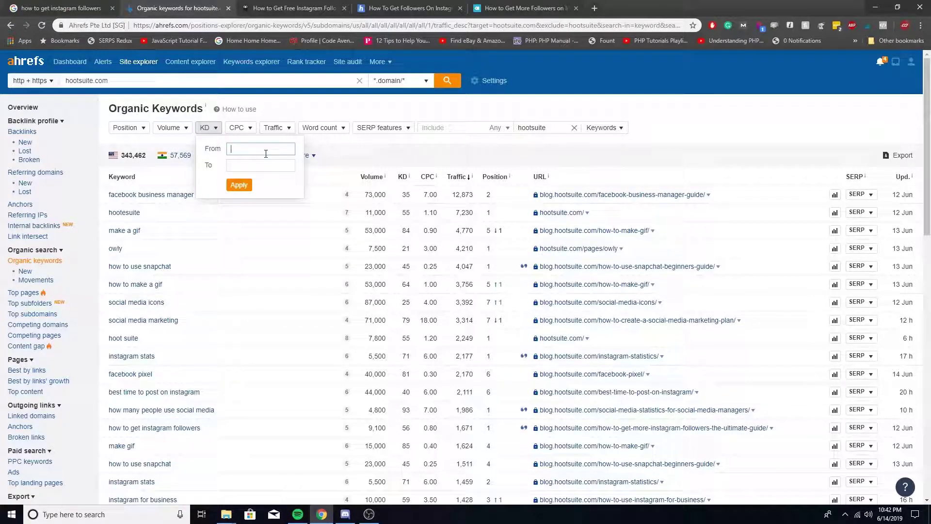
- Cap keyword difficulty at 15 and require traffic of 250+, noting 'old tweets' (516 traffic)
left_click(259, 166)
left_click(240, 184)
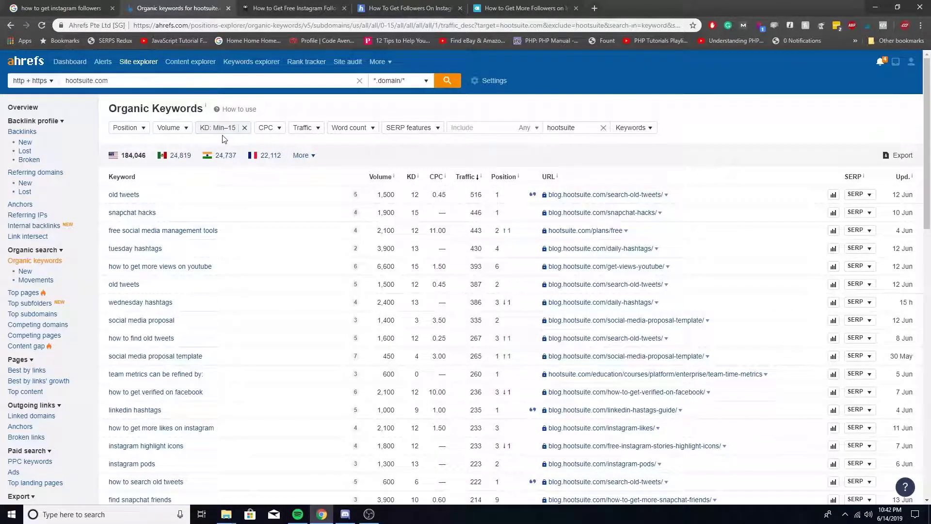
left_click(312, 129)
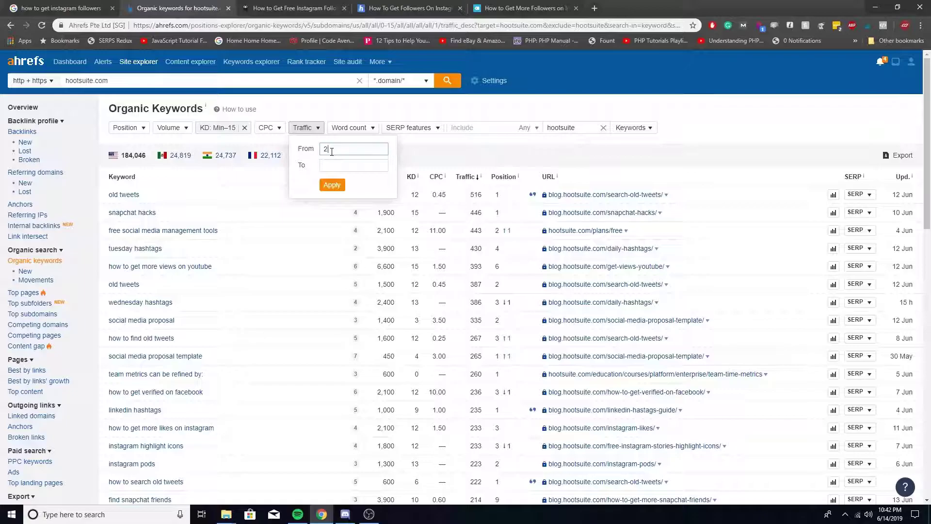
type("250")
left_click(332, 185)
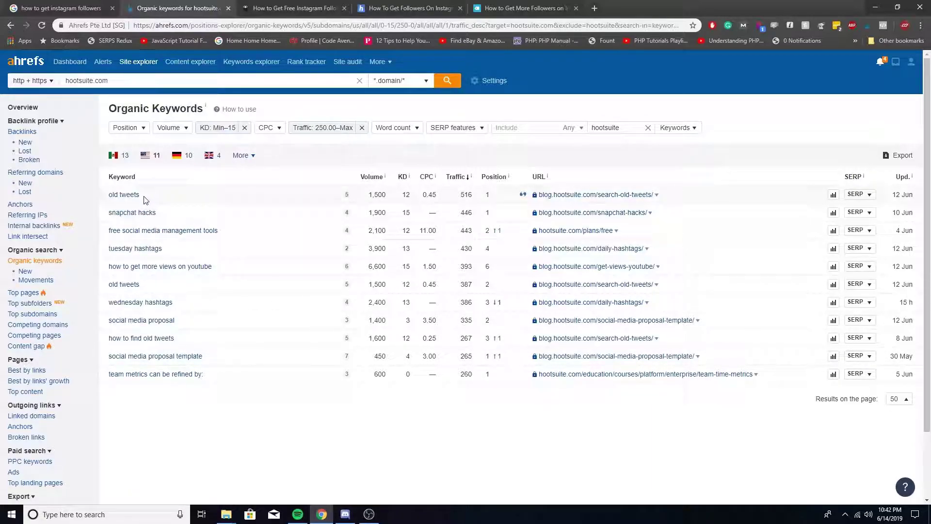
left_click_drag(143, 196, 108, 195)
left_click(483, 423)
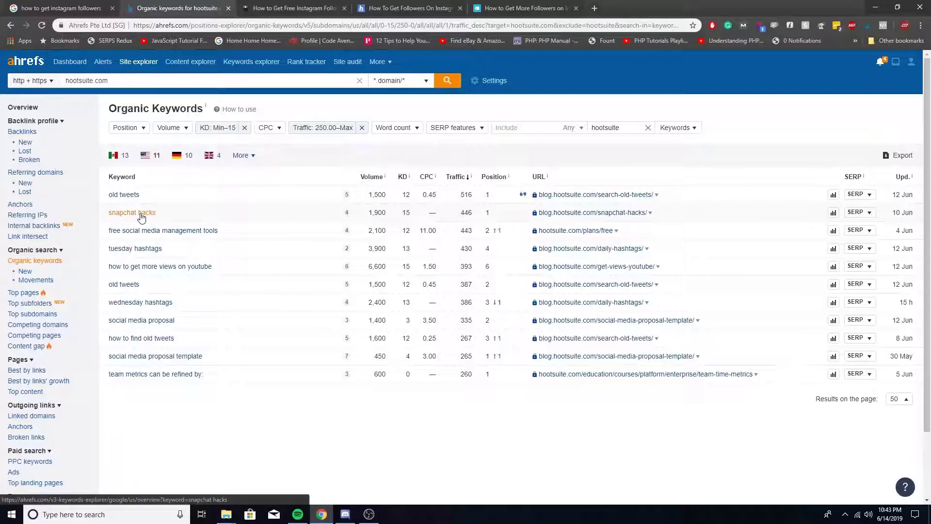
left_click_drag(164, 219, 106, 216)
left_click(246, 421)
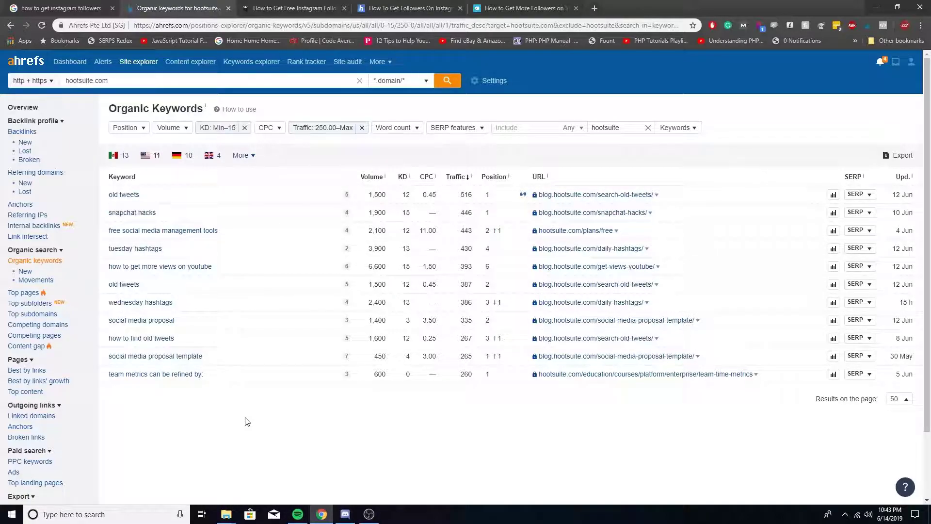
left_click_drag(254, 234, 108, 230)
left_click(186, 381)
left_click_drag(171, 257, 110, 249)
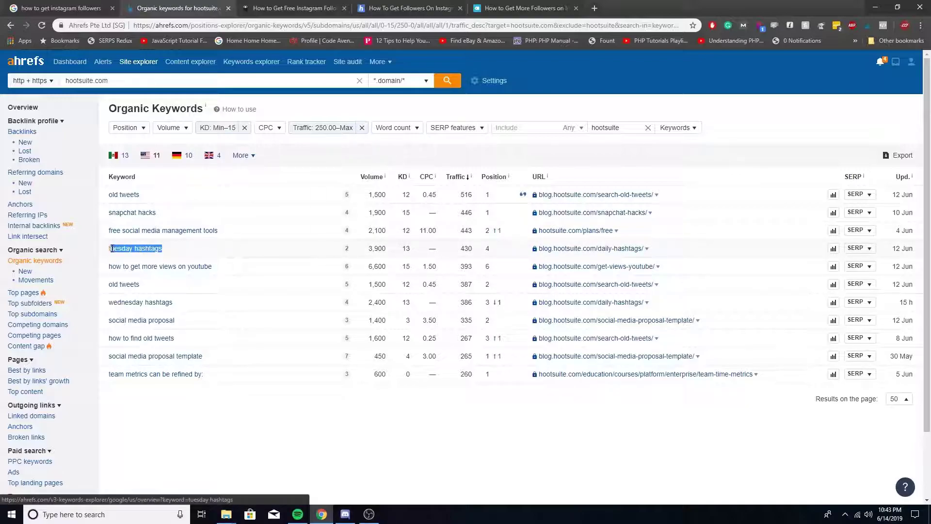
left_click(293, 249)
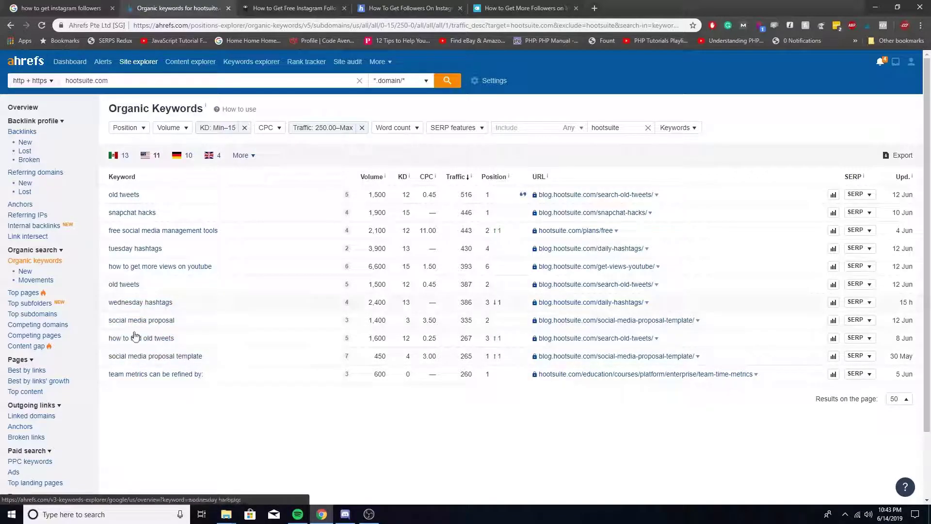
left_click_drag(216, 374, 125, 248)
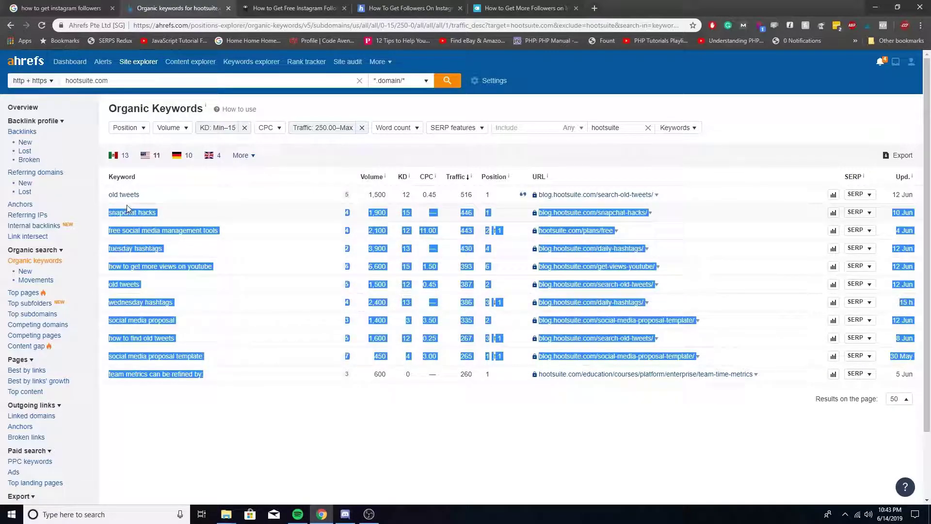
left_click(363, 438)
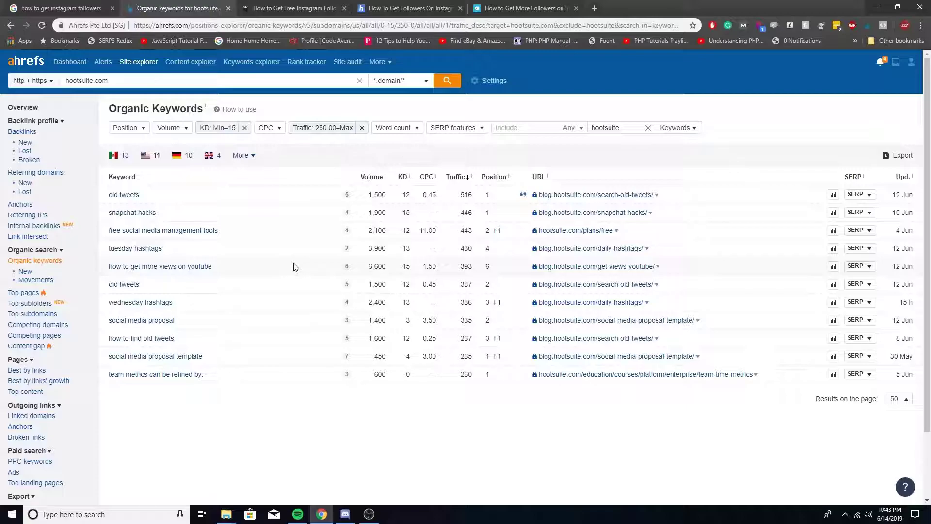
left_click(28, 294)
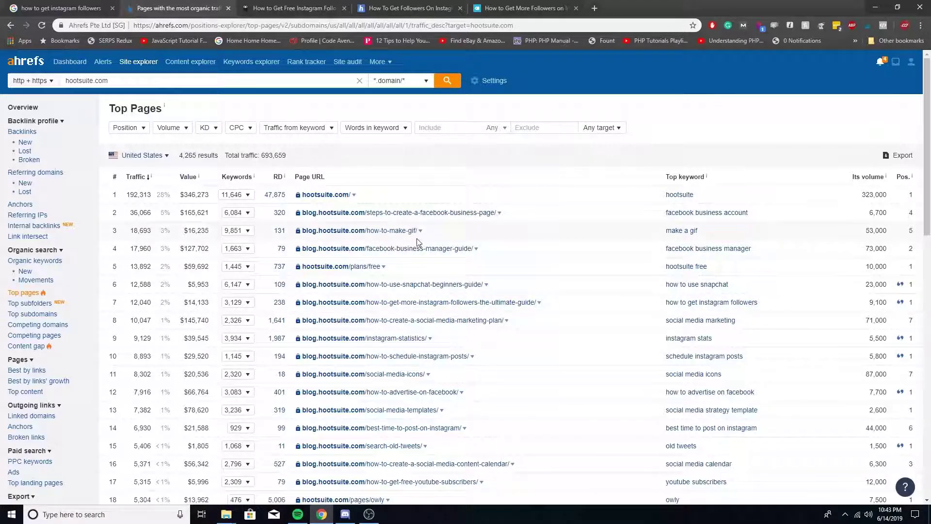
- Scroll through the top 50 hootsuite.com pages ranked by traffic
scroll(417, 241, "down", 1)
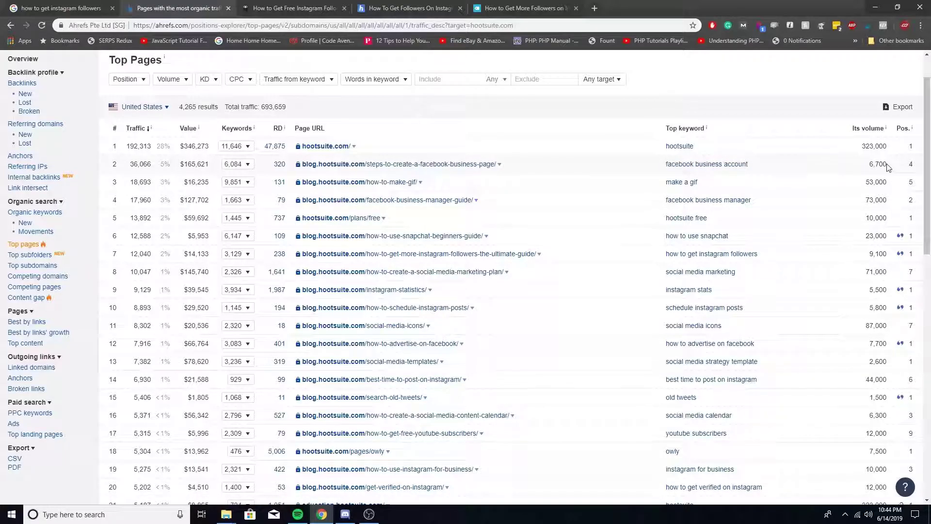
scroll(888, 167, "down", 8)
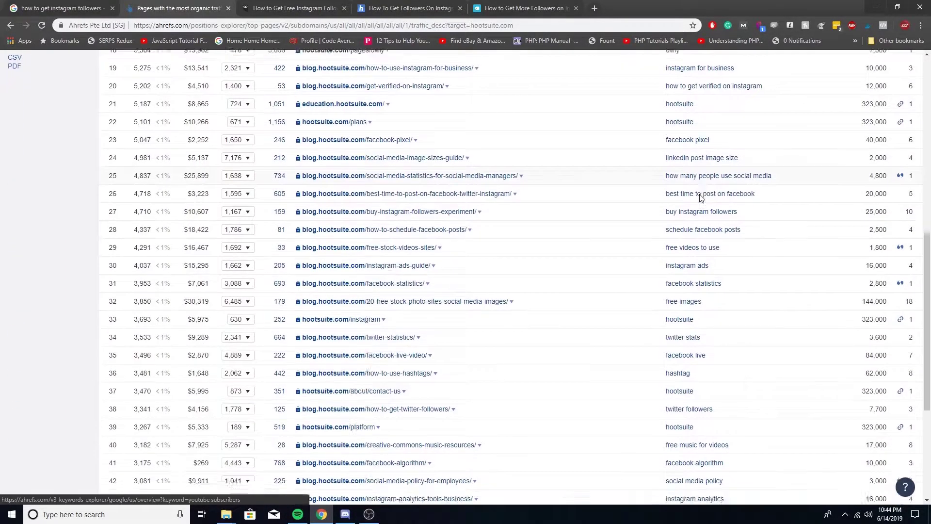
scroll(700, 196, "down", 5)
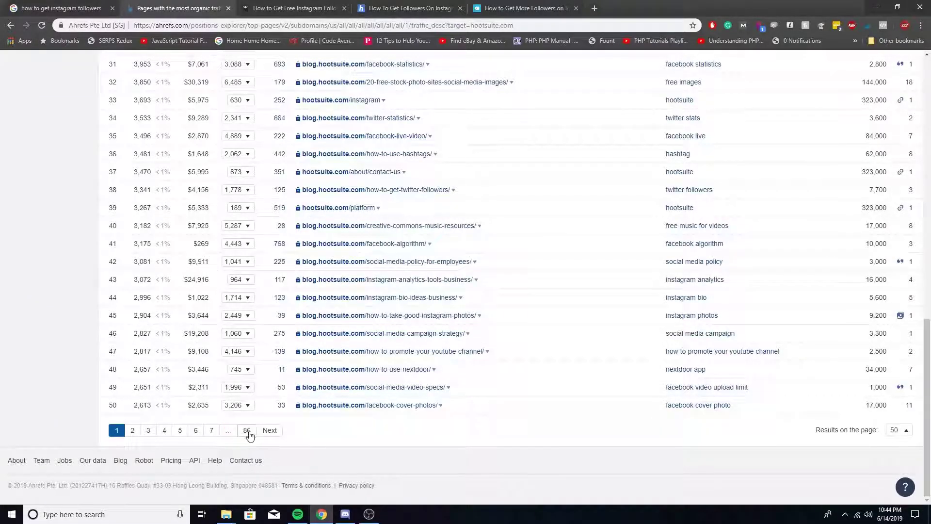
scroll(478, 197, "up", 13)
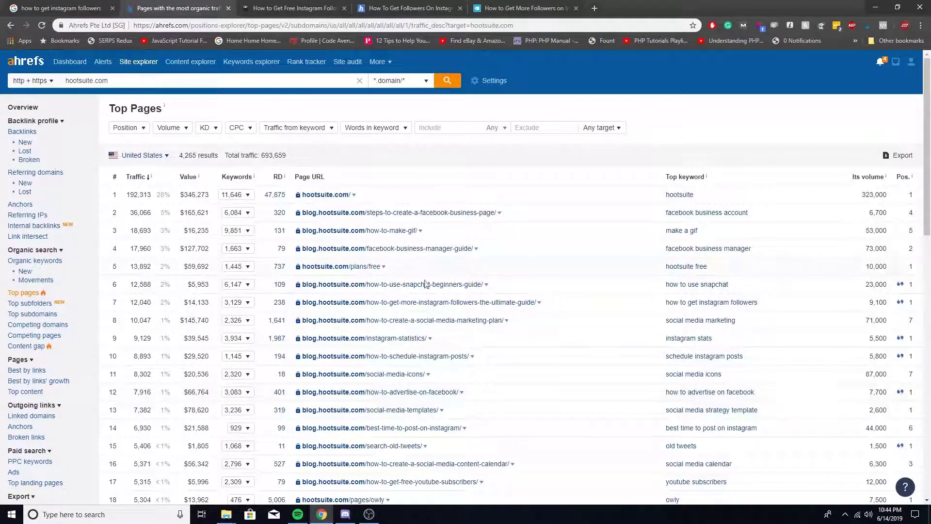
scroll(407, 303, "down", 13)
scroll(408, 303, "up", 13)
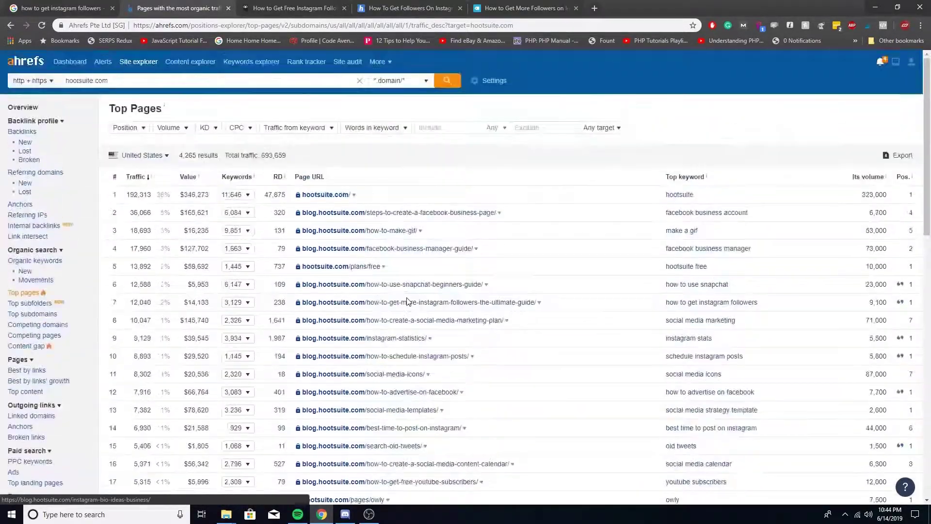
- Close the Hootsuite tab and paste the copied hopperhq domain into a new Site Explorer lookup
left_click(284, 7)
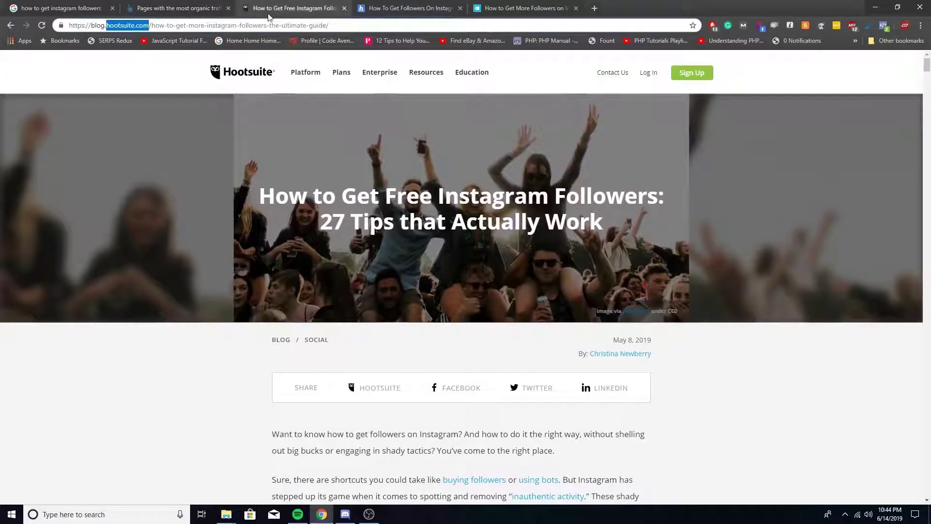
left_click(344, 8)
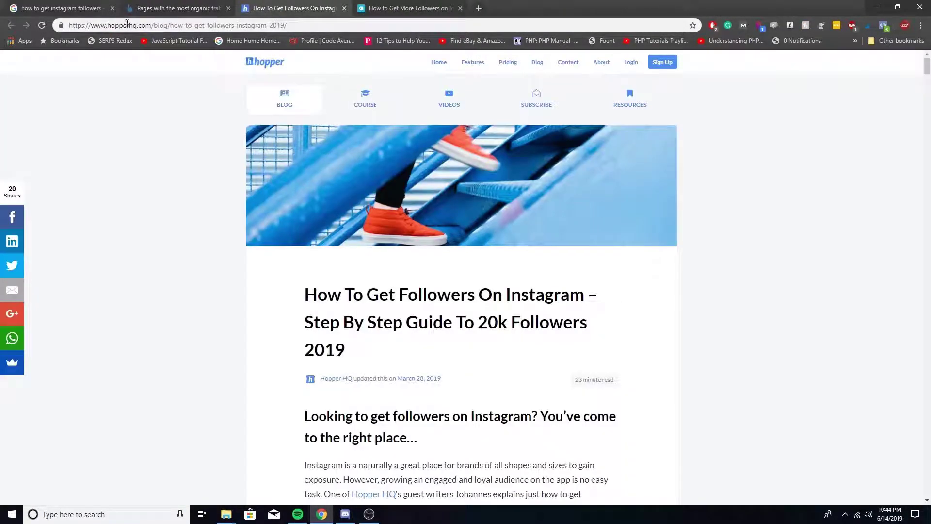
left_click_drag(109, 25, 137, 27)
key("ctrl+c")
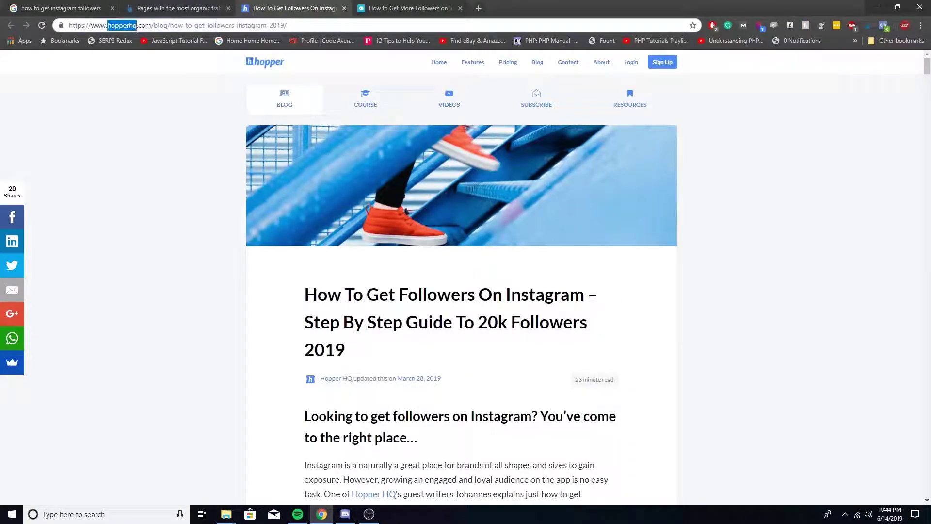
left_click(161, 6)
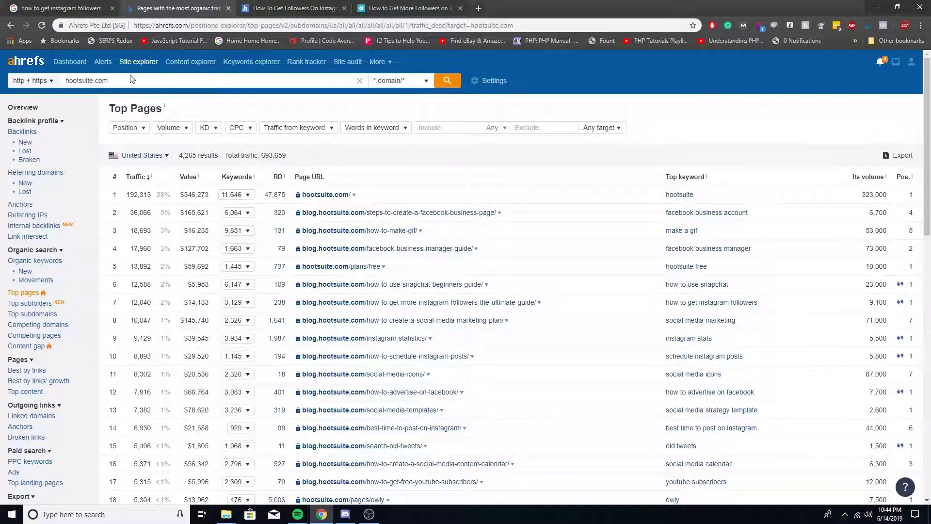
left_click(145, 67)
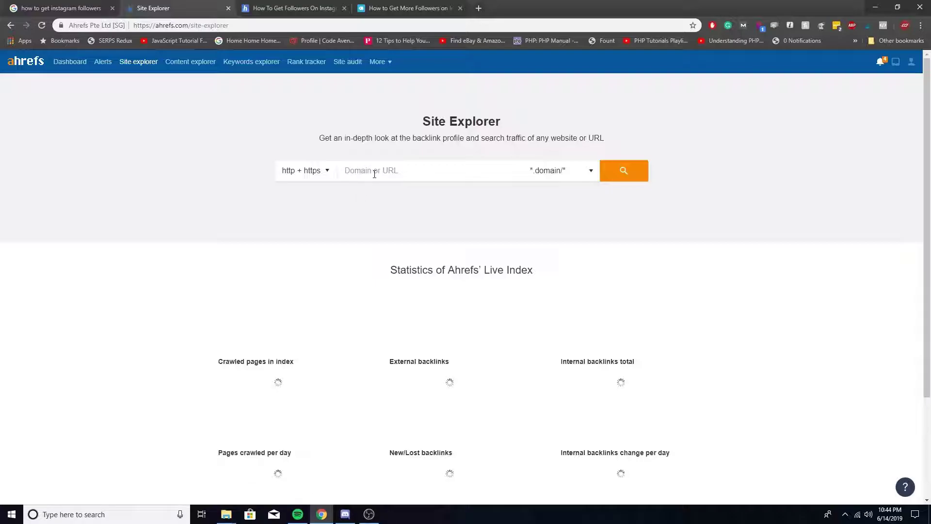
key("ctrl+v")
- Replace the partial entry with the full hopperhq.com domain and run the analysis
left_click(291, 7)
left_click_drag(152, 25, 108, 25)
key("ctrl+c")
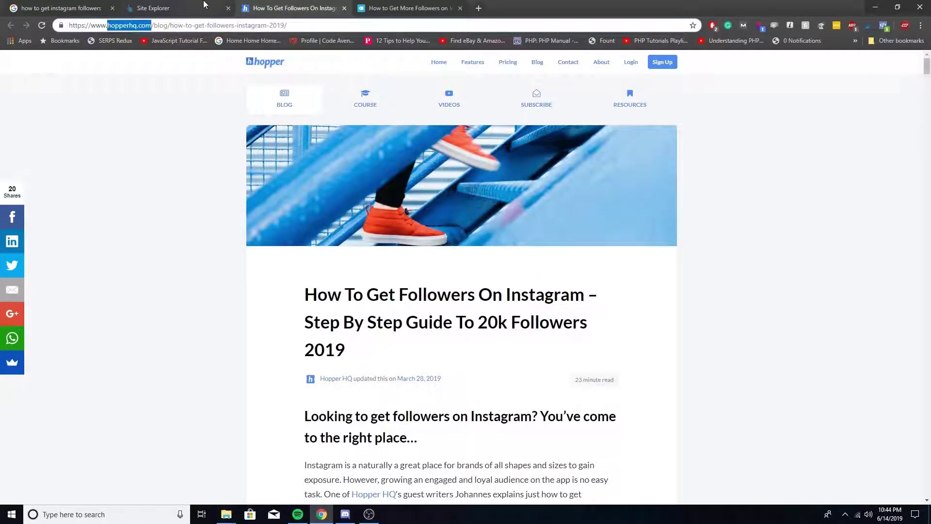
left_click(204, 6)
double_click(373, 173)
key("ctrl+v")
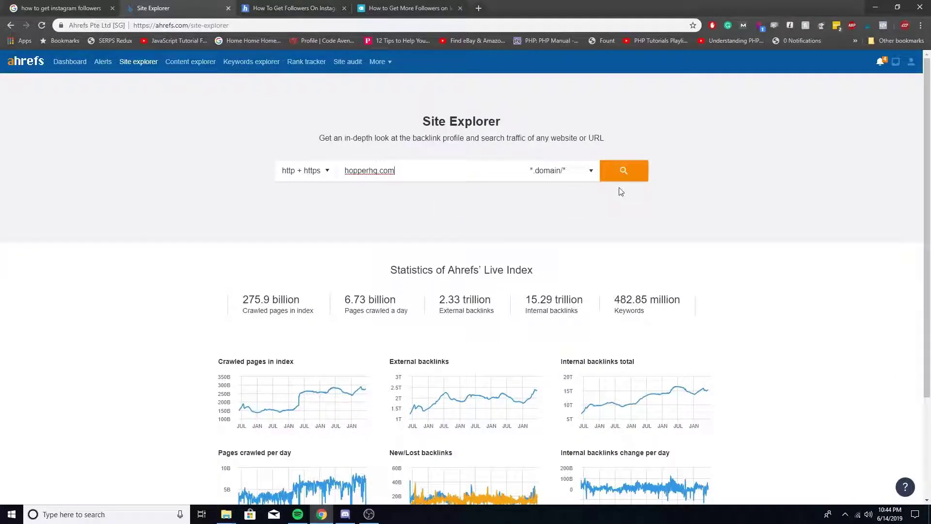
left_click(622, 176)
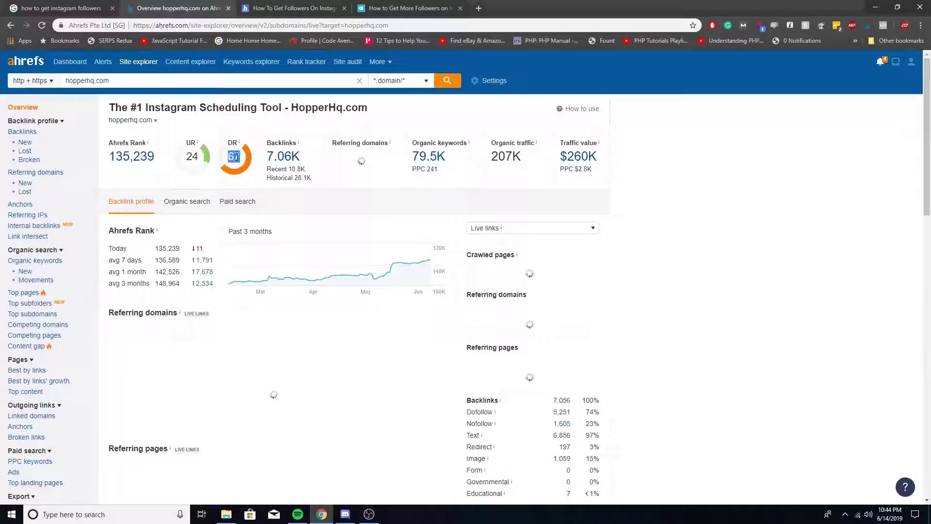
- Highlight hopperhq.com's UR 24 and 207K organic traffic, then go to Organic keywords
double_click(198, 155)
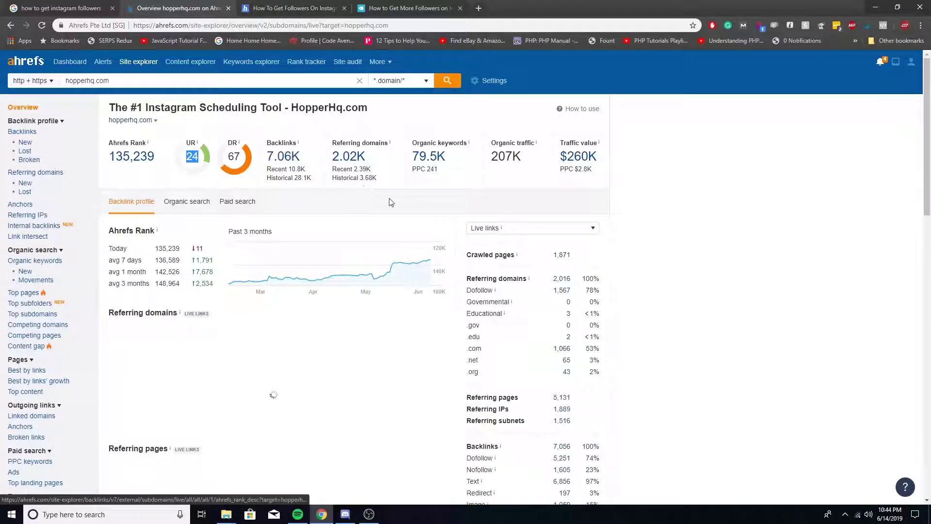
double_click(503, 156)
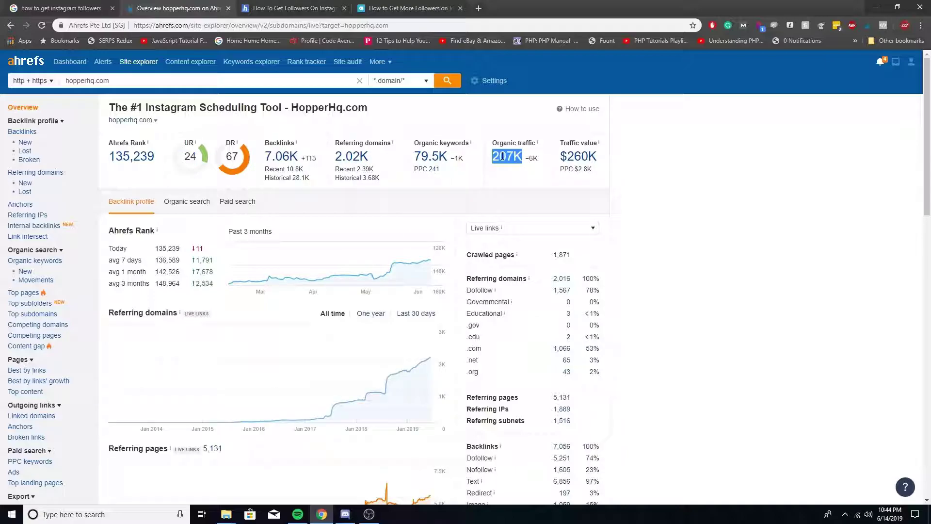
left_click(25, 262)
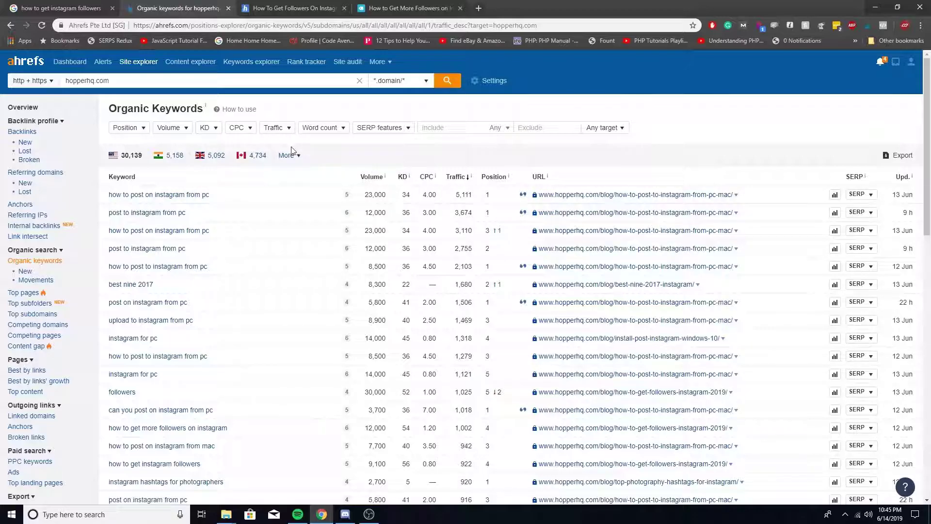
- Filter hopperhq.com keywords to KD 15 or less and traffic of 250+
left_click(208, 128)
left_click(238, 150)
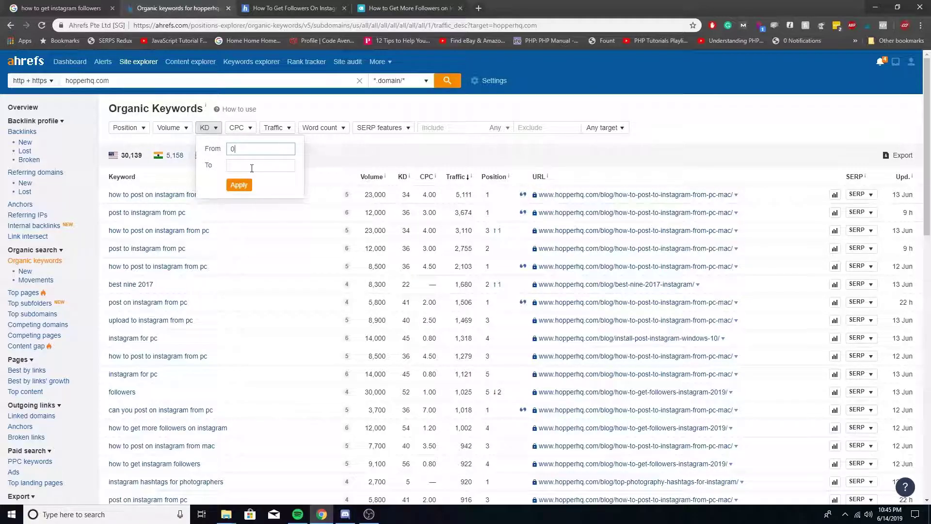
left_click(251, 167)
left_click(238, 186)
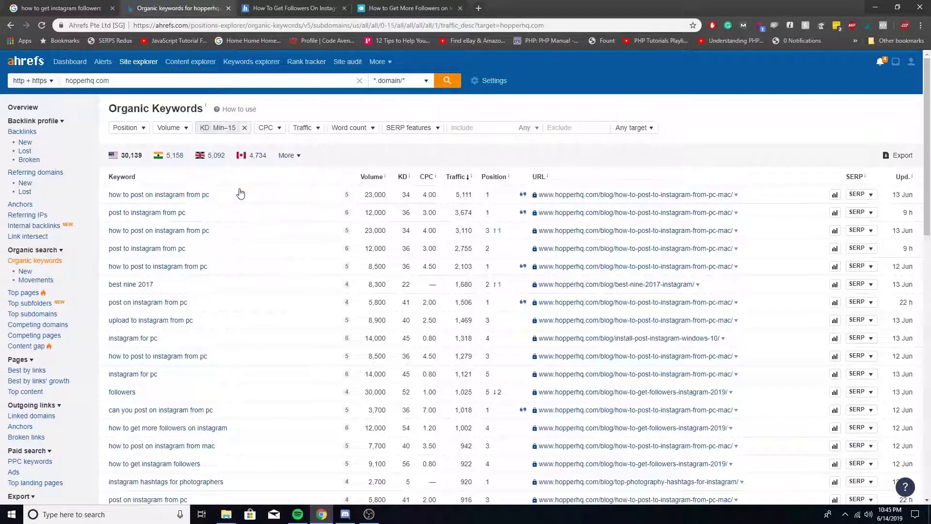
left_click(303, 127)
left_click(333, 151)
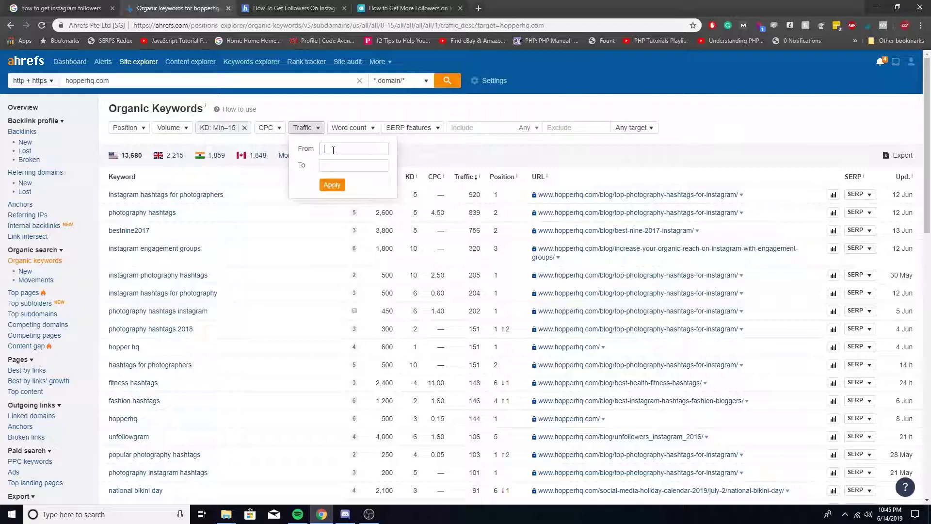
left_click(331, 185)
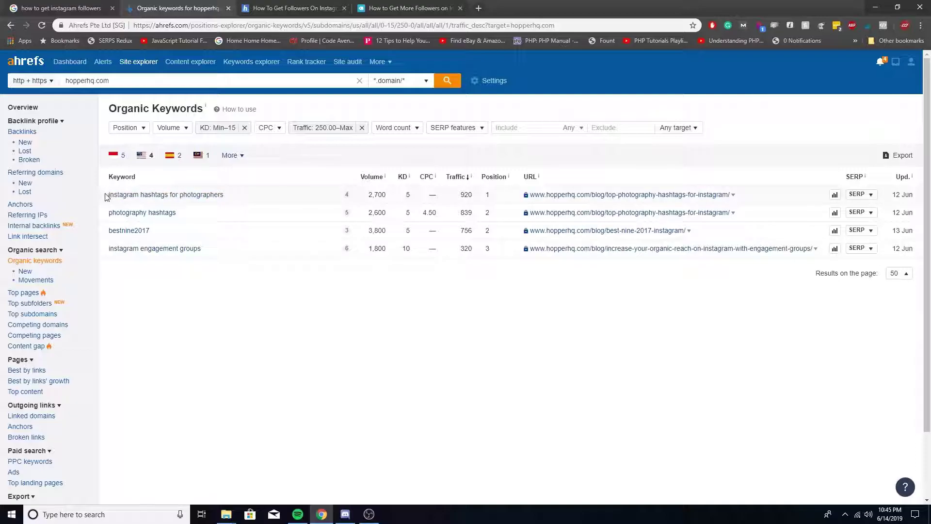
- Highlight the four remaining keywords, including bestnine2017
left_click_drag(104, 194, 234, 267)
left_click(245, 303)
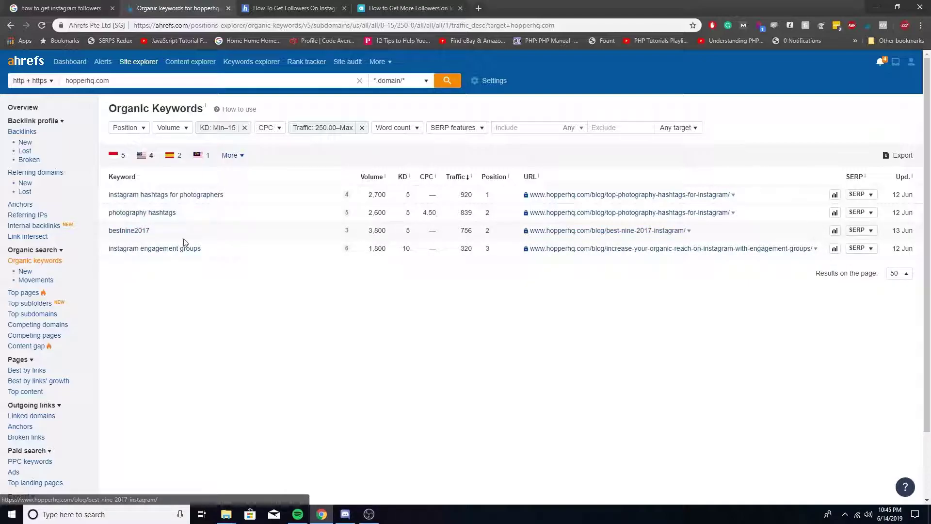
left_click_drag(167, 234, 111, 231)
left_click(154, 297)
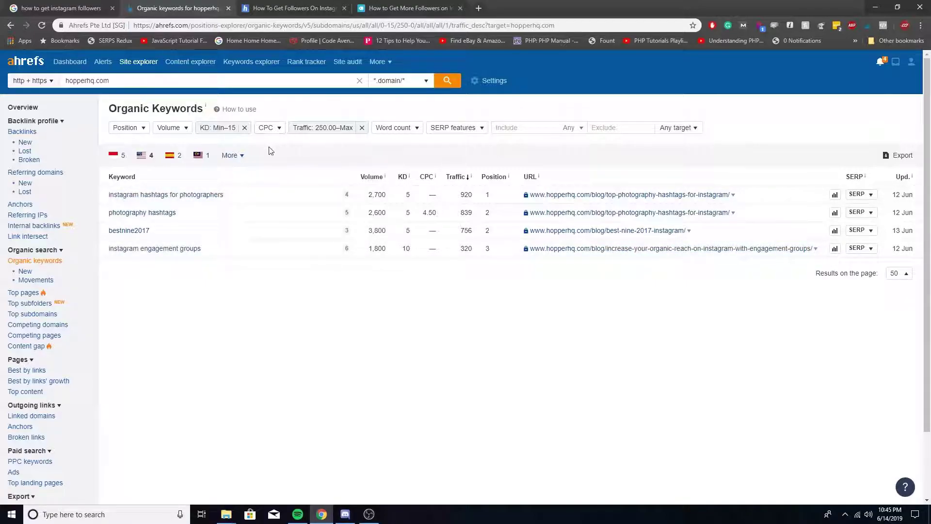
left_click(319, 127)
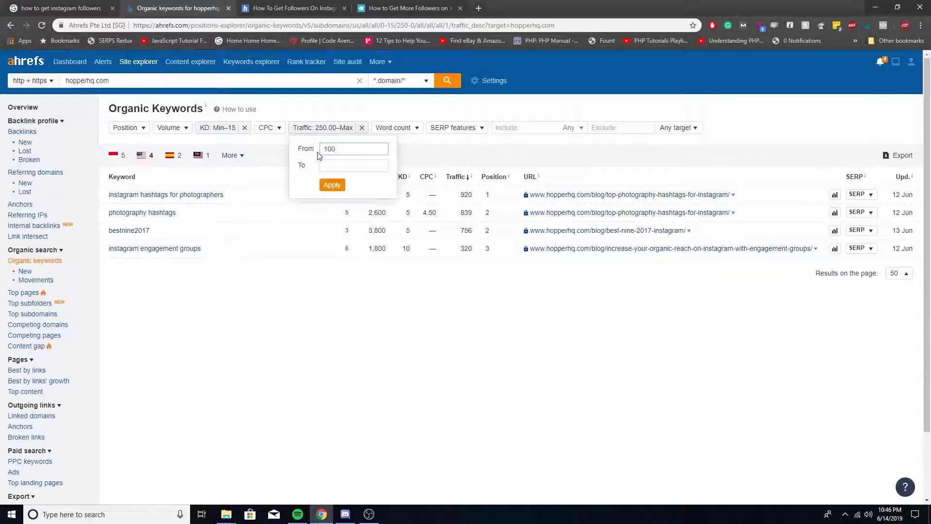
- Drop the traffic minimum to 100, then view hopperhq.com's Top Pages (410 US pages)
left_click(325, 189)
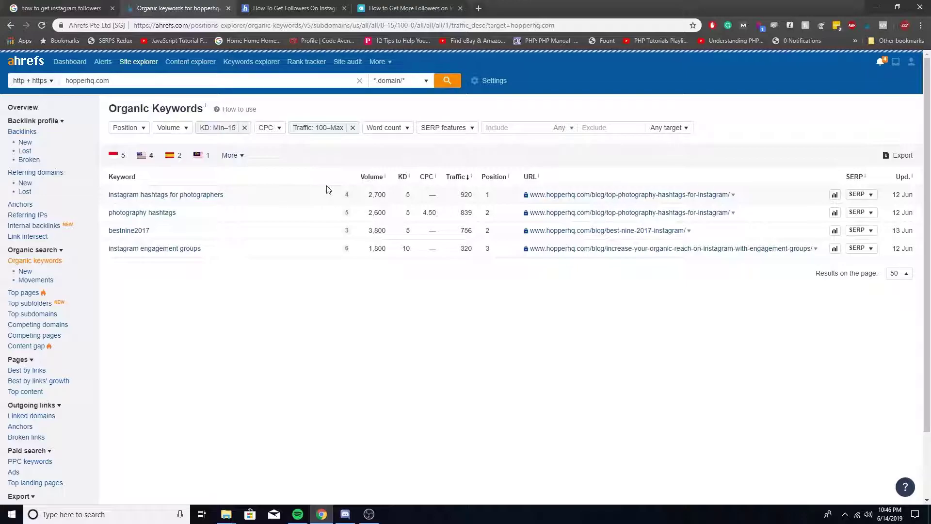
scroll(338, 183, "down", 2)
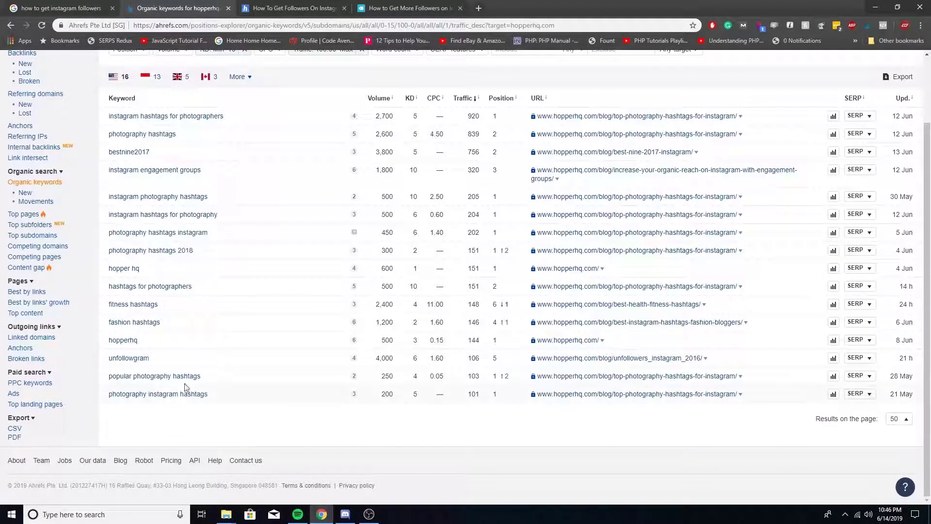
scroll(177, 297, "up", 2)
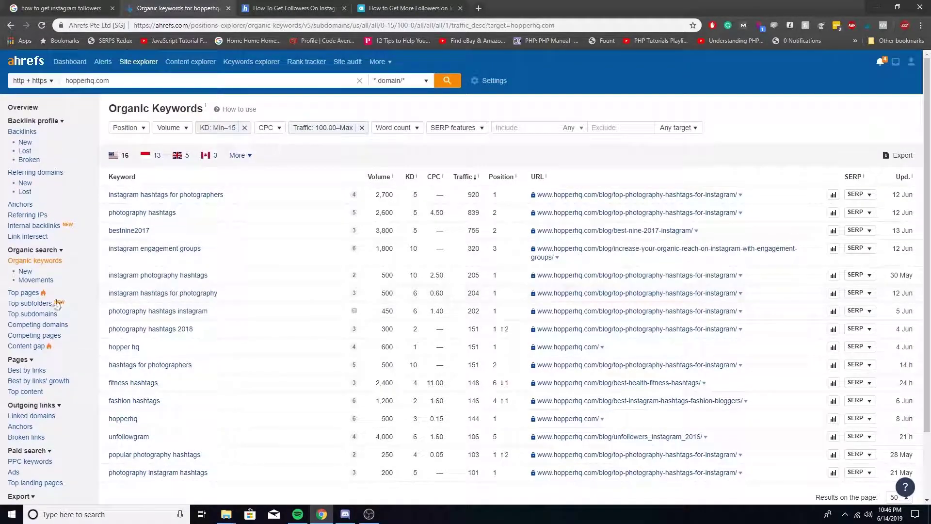
left_click(29, 293)
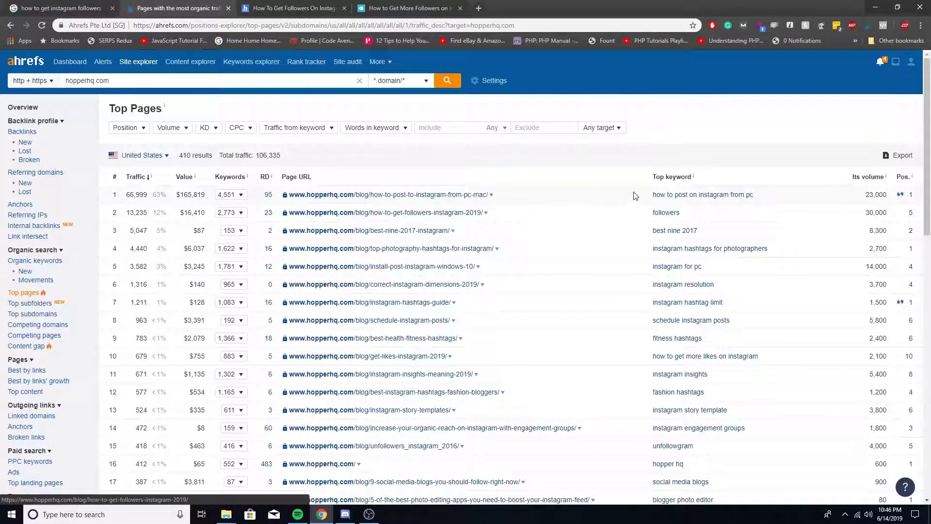
scroll(700, 204, "down", 7)
scroll(700, 204, "down", 7)
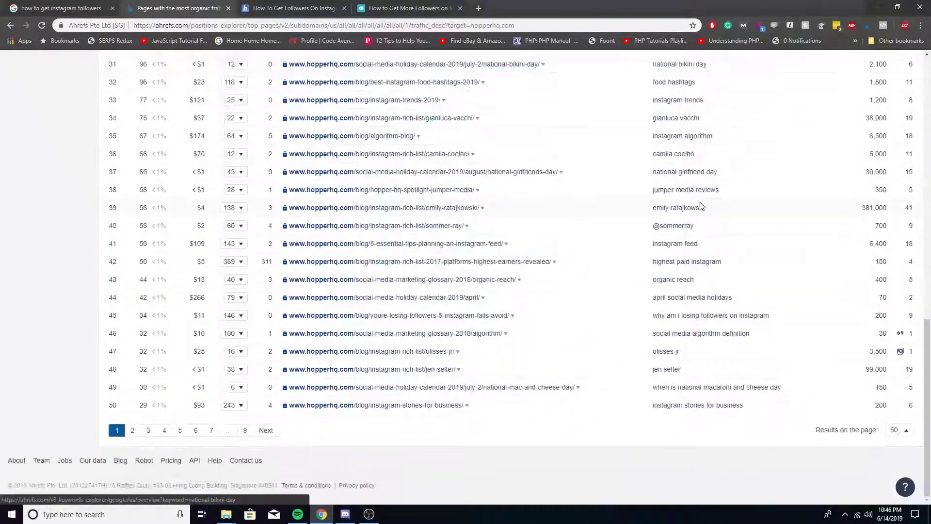
scroll(700, 206, "up", 15)
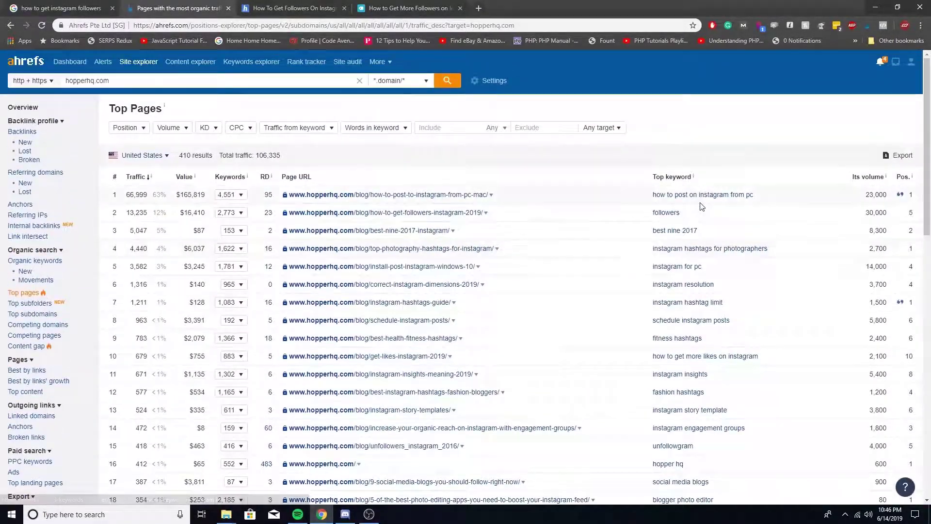